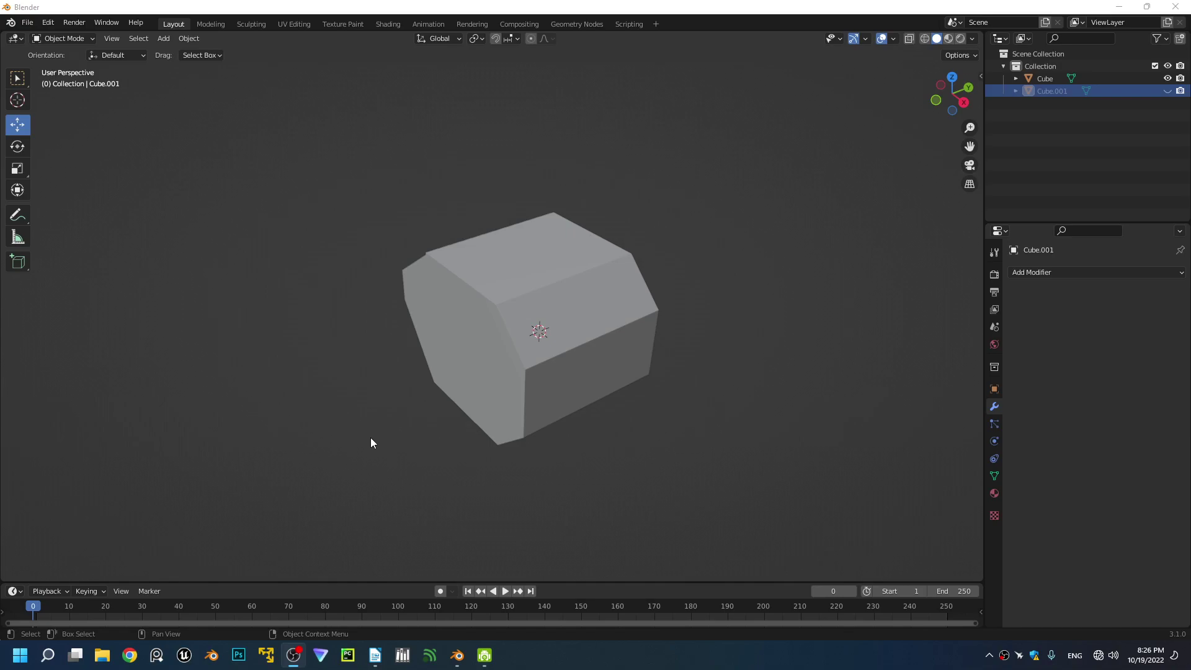
# - Enter Edit Mode on the visible cube and dissolve the two thin redundant edge loops bordering its top face
pyautogui.click(509, 332)
pyautogui.press('Tab')
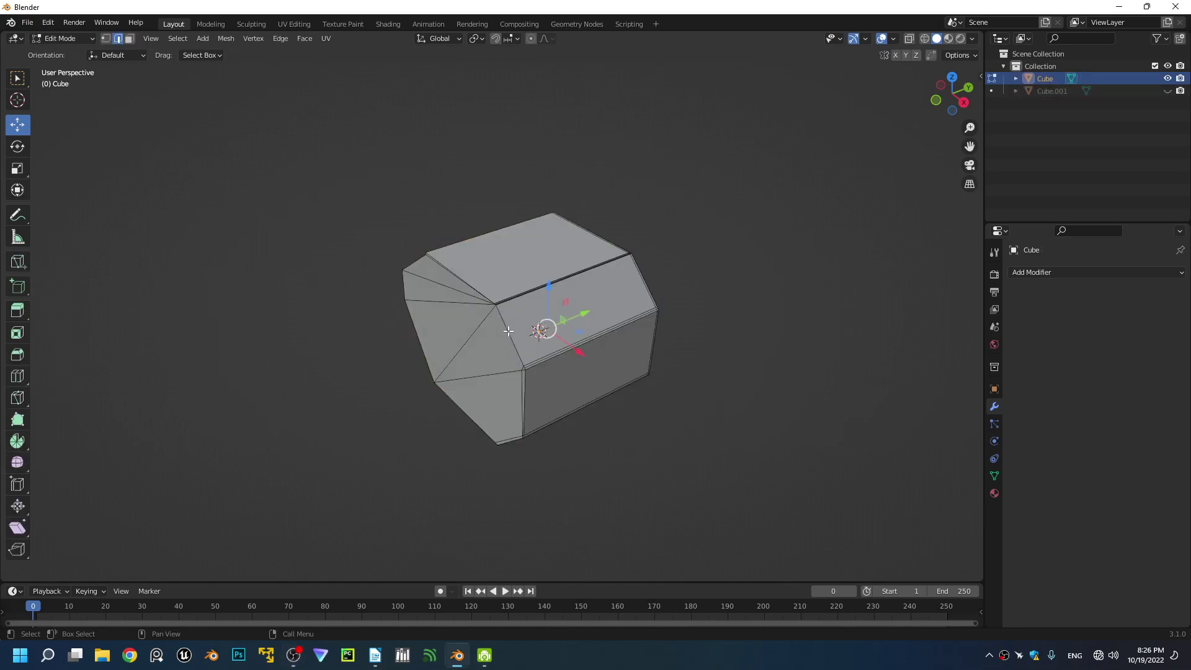
pyautogui.scroll(8, 515, 311)
pyautogui.moveTo(515, 270); pyautogui.dragTo(581, 375, button='middle')
pyautogui.moveTo(368, 283); pyautogui.dragTo(503, 264, button='middle')
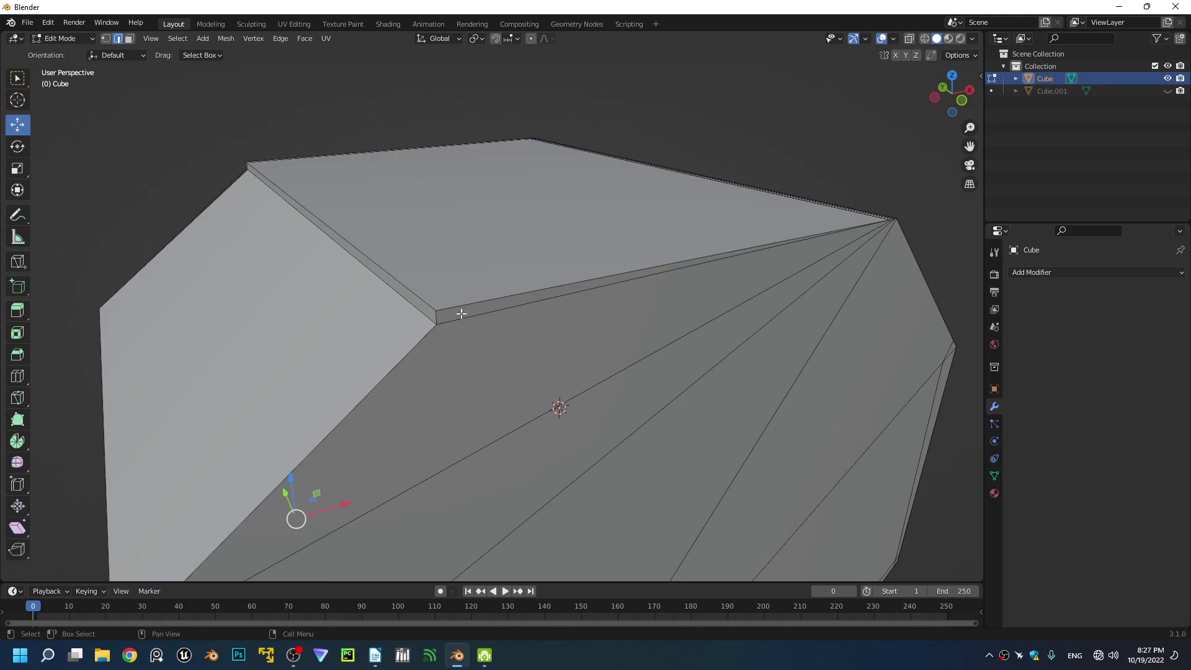
pyautogui.keyDown('alt'); pyautogui.click(469, 321); pyautogui.keyUp('alt')
pyautogui.hotkey('ctrl', 'x')
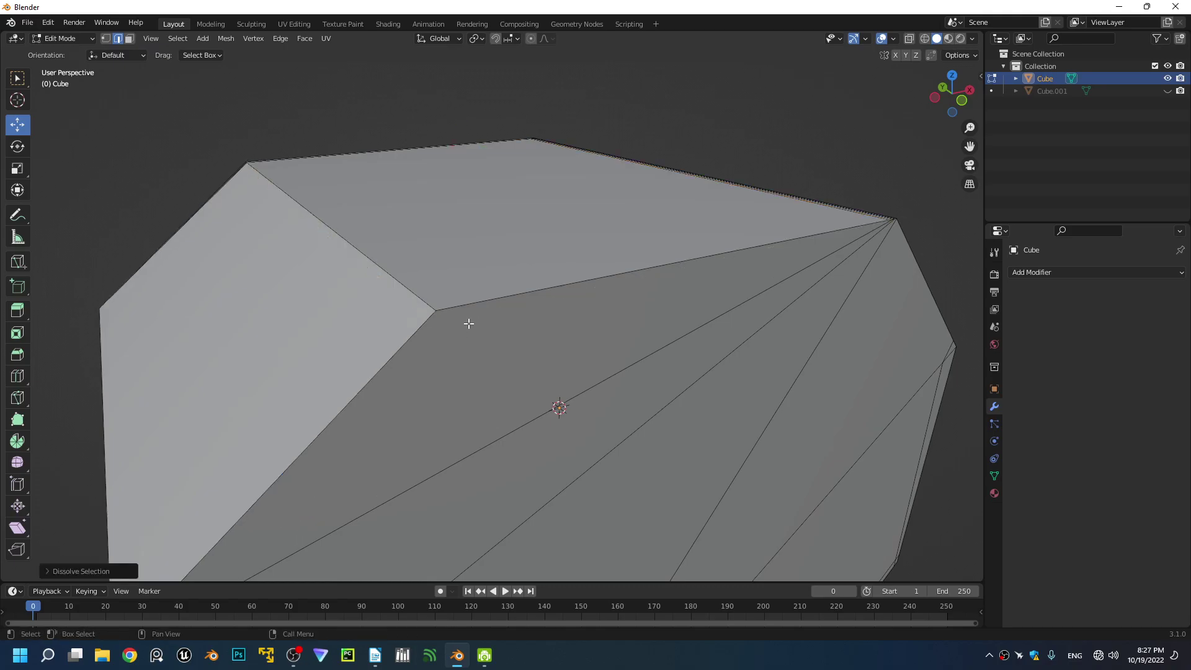
pyautogui.moveTo(468, 323); pyautogui.dragTo(505, 363, button='middle')
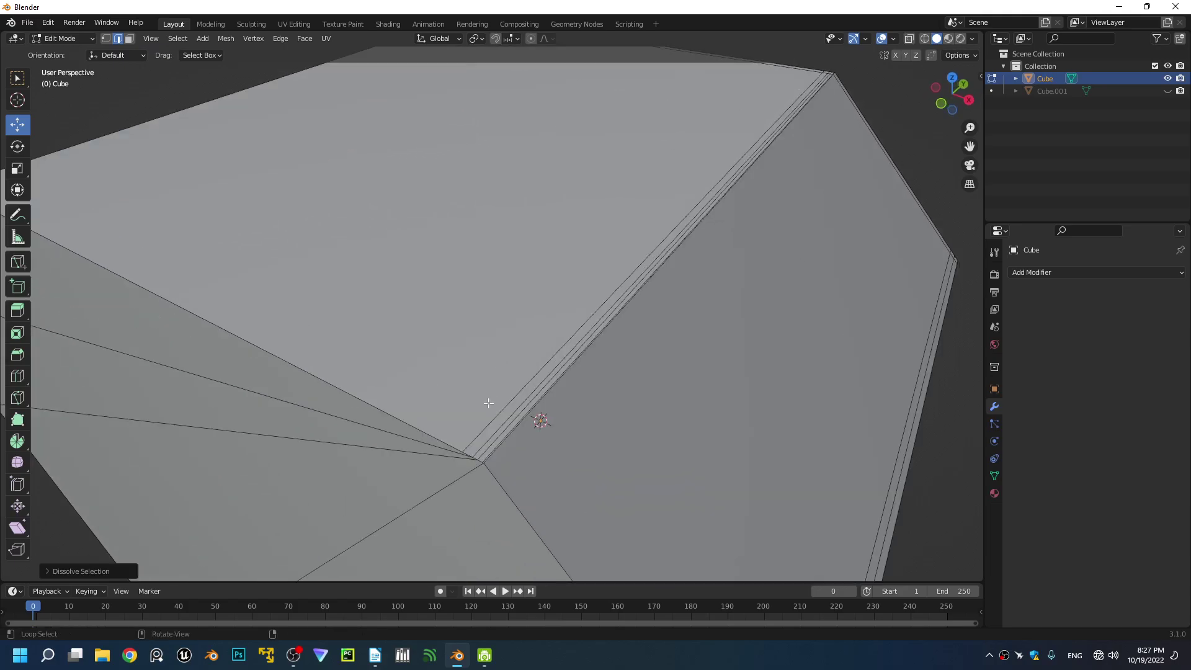
pyautogui.keyDown('alt'); pyautogui.click(489, 404); pyautogui.keyUp('alt')
pyautogui.hotkey('ctrl', 'x')
# - Dissolve the two redundant edge loops running beside the lower and side edges of the large end face
pyautogui.scroll(-2, 489, 405)
pyautogui.keyDown('alt'); pyautogui.scroll(-1, 434, 400); pyautogui.keyUp('alt')
pyautogui.keyDown('alt'); pyautogui.scroll(1, 346, 391); pyautogui.keyUp('alt')
pyautogui.moveTo(346, 391); pyautogui.dragTo(546, 373, button='middle')
pyautogui.scroll(-5, 416, 337)
pyautogui.scroll(2, 400, 266)
pyautogui.keyDown('alt'); pyautogui.click(539, 368); pyautogui.keyUp('alt')
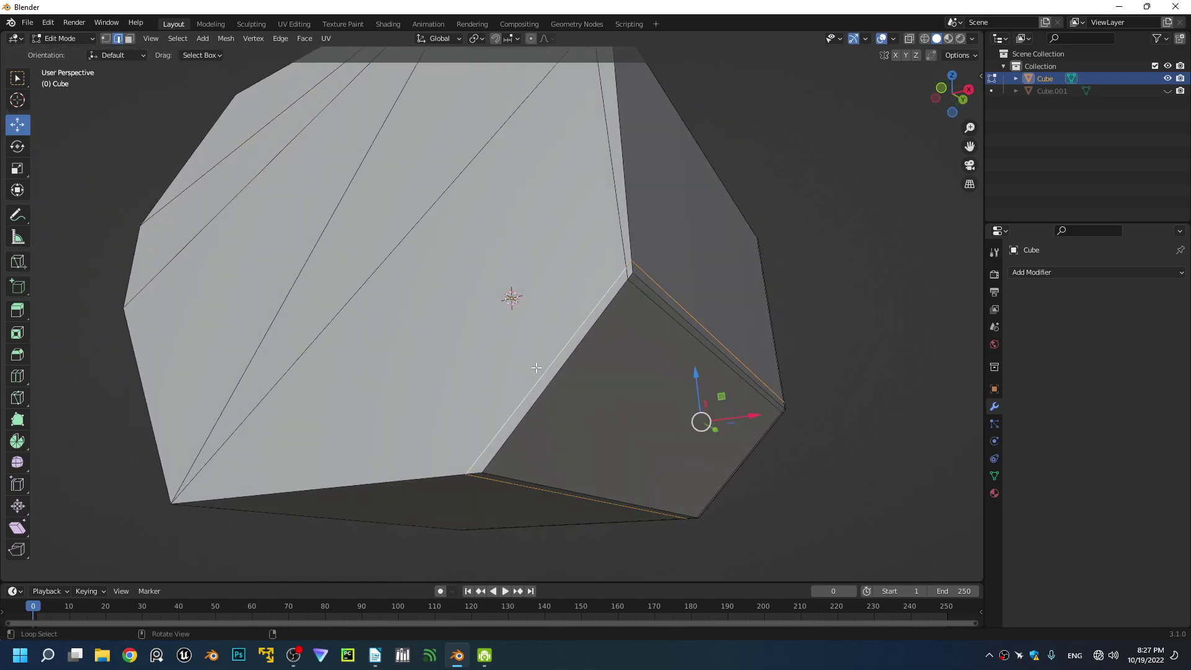
pyautogui.hotkey('ctrl', 'x')
pyautogui.keyDown('alt'); pyautogui.click(620, 250); pyautogui.keyUp('alt')
pyautogui.scroll(-2, 629, 209)
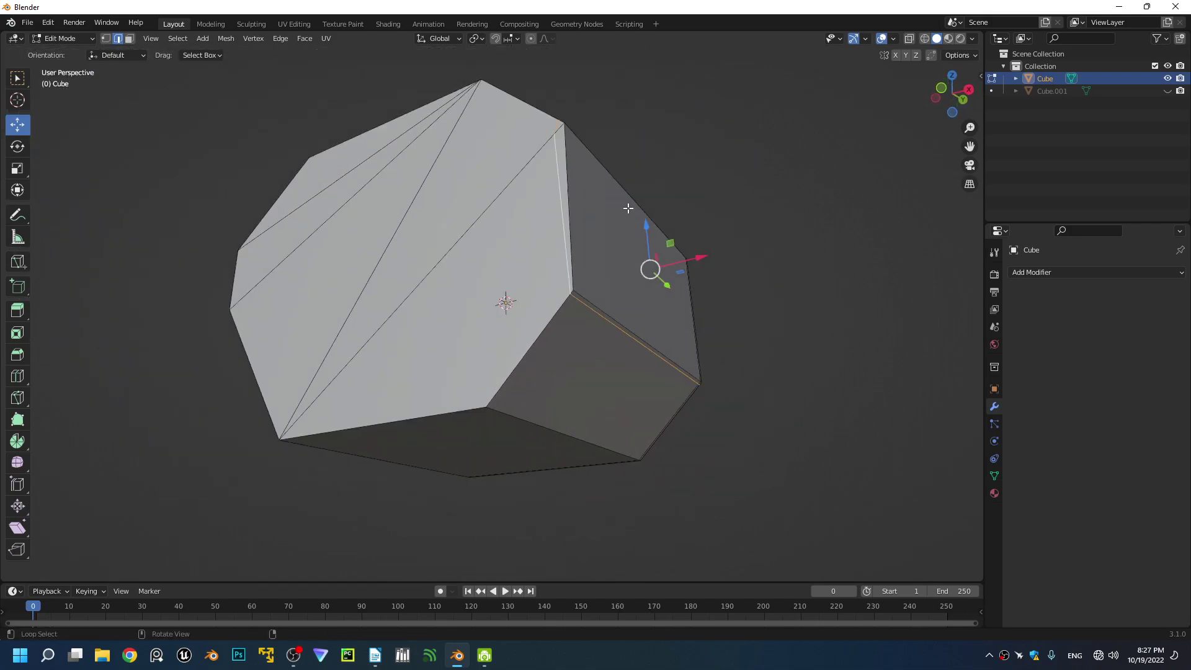
pyautogui.hotkey('ctrl', 'x')
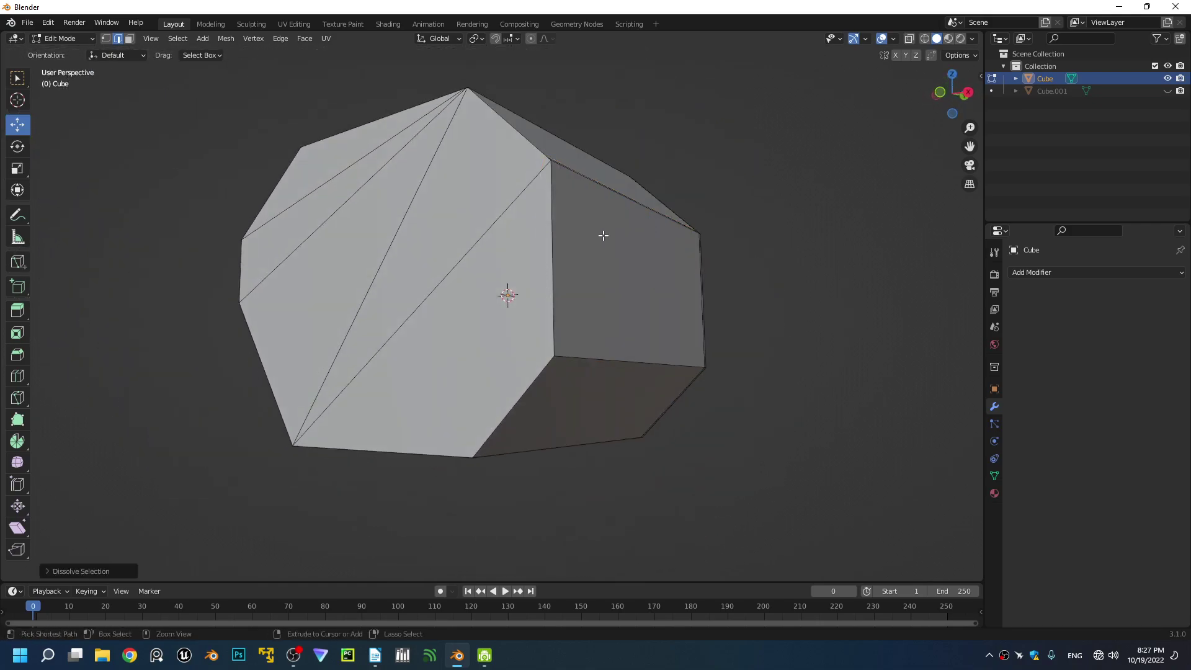
# - Dissolve the extra edge beside the long sloped-to-vertical side edge and the extra loop bordering the end cap
pyautogui.moveTo(601, 234); pyautogui.dragTo(497, 273, button='middle')
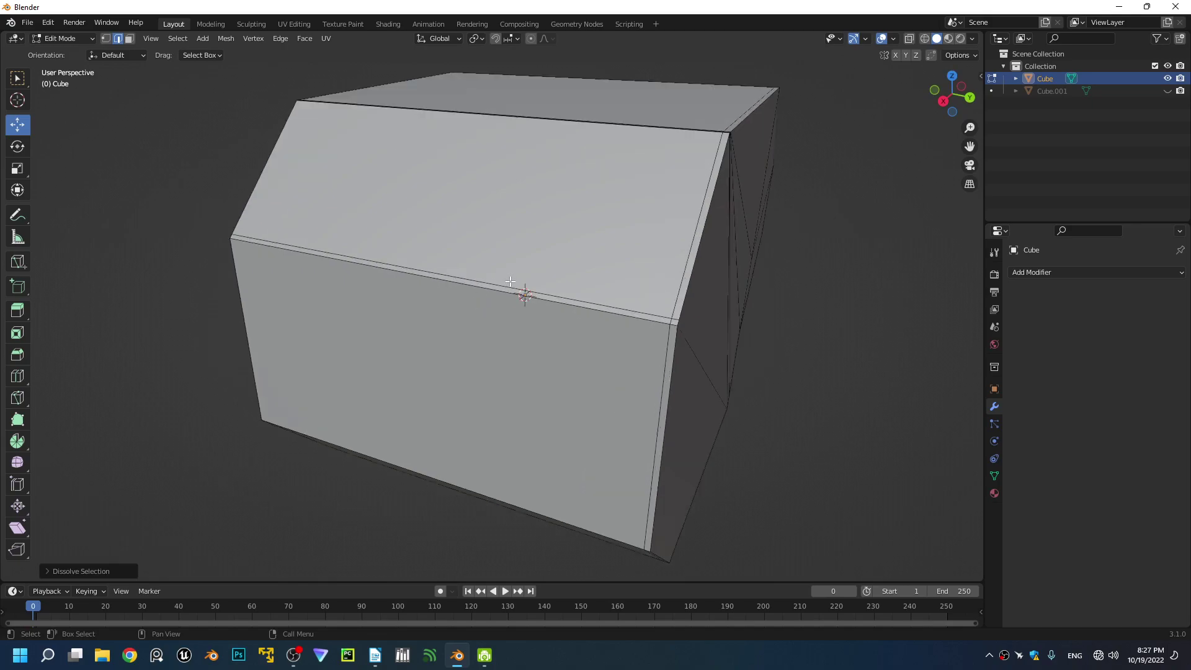
pyautogui.click(512, 285)
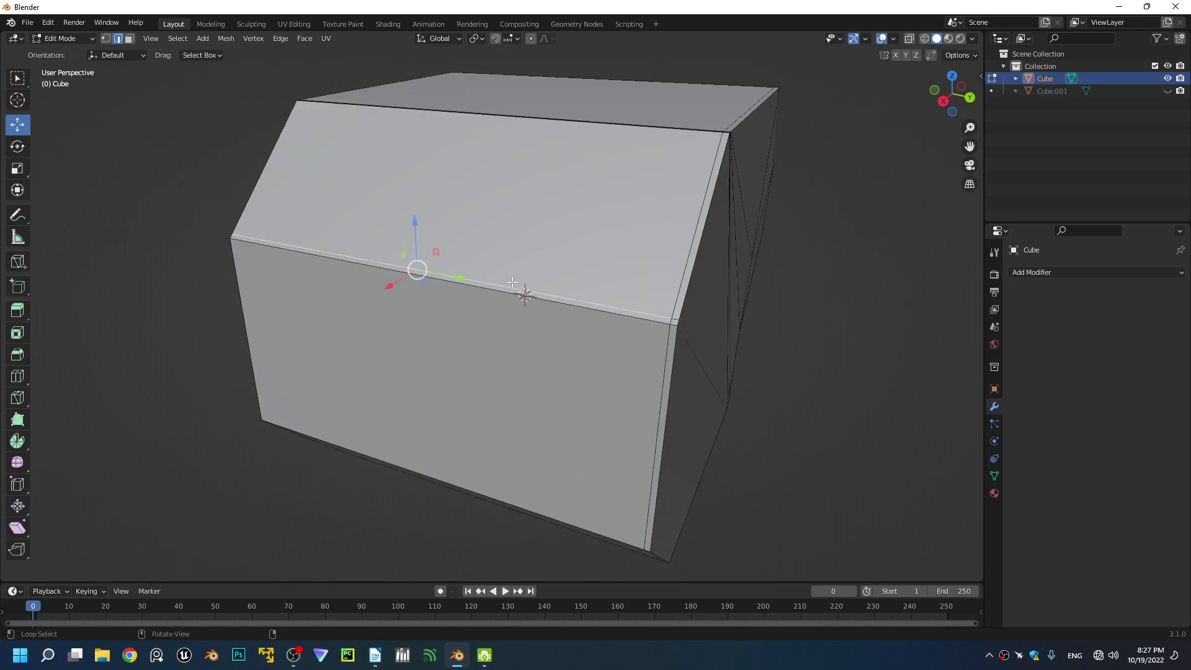
pyautogui.keyDown('shift'); pyautogui.click(674, 322); pyautogui.keyUp('shift')
pyautogui.hotkey('ctrl', 'x')
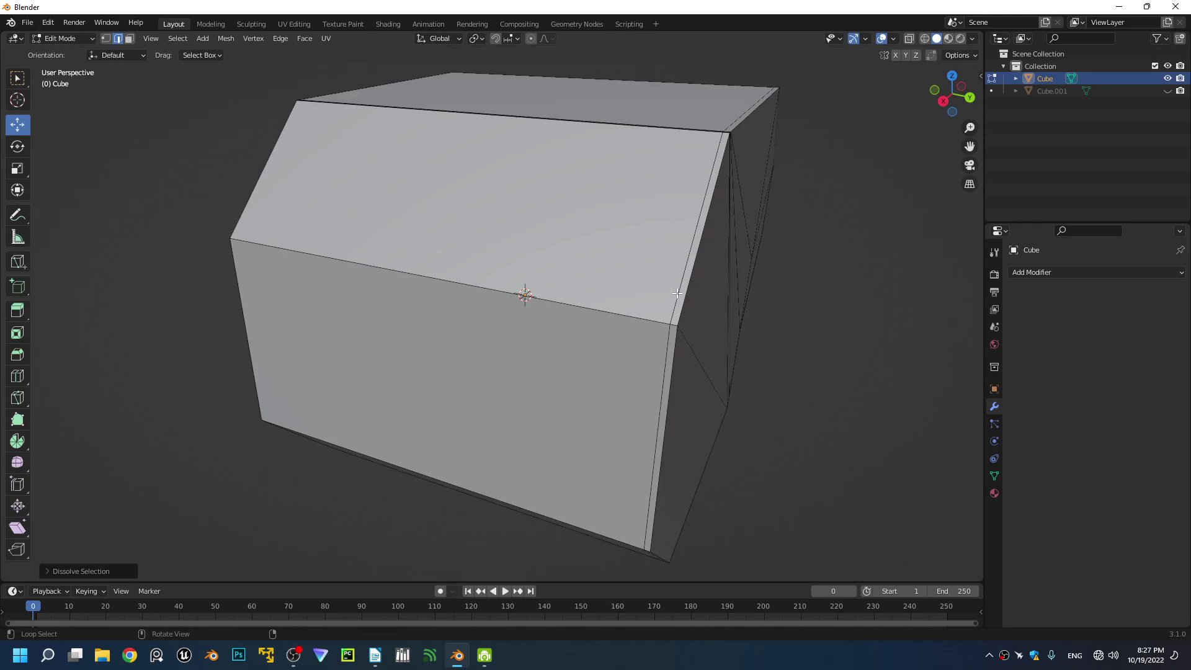
pyautogui.keyDown('alt'); pyautogui.click(677, 294); pyautogui.keyUp('alt')
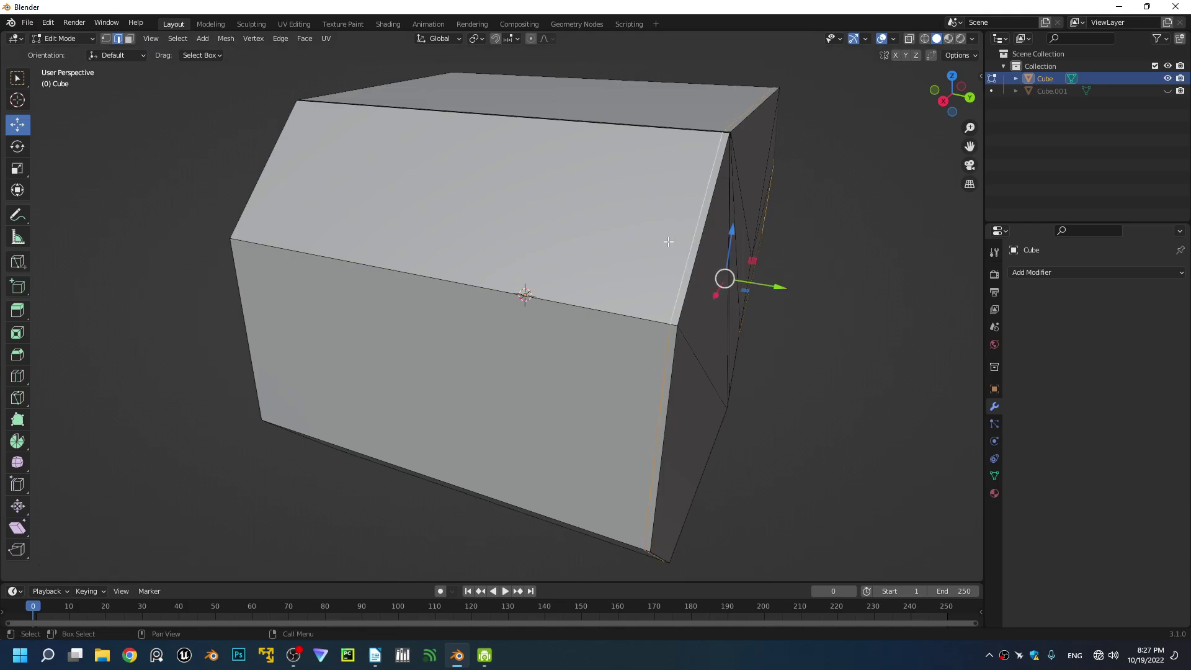
pyautogui.hotkey('ctrl', 'x')
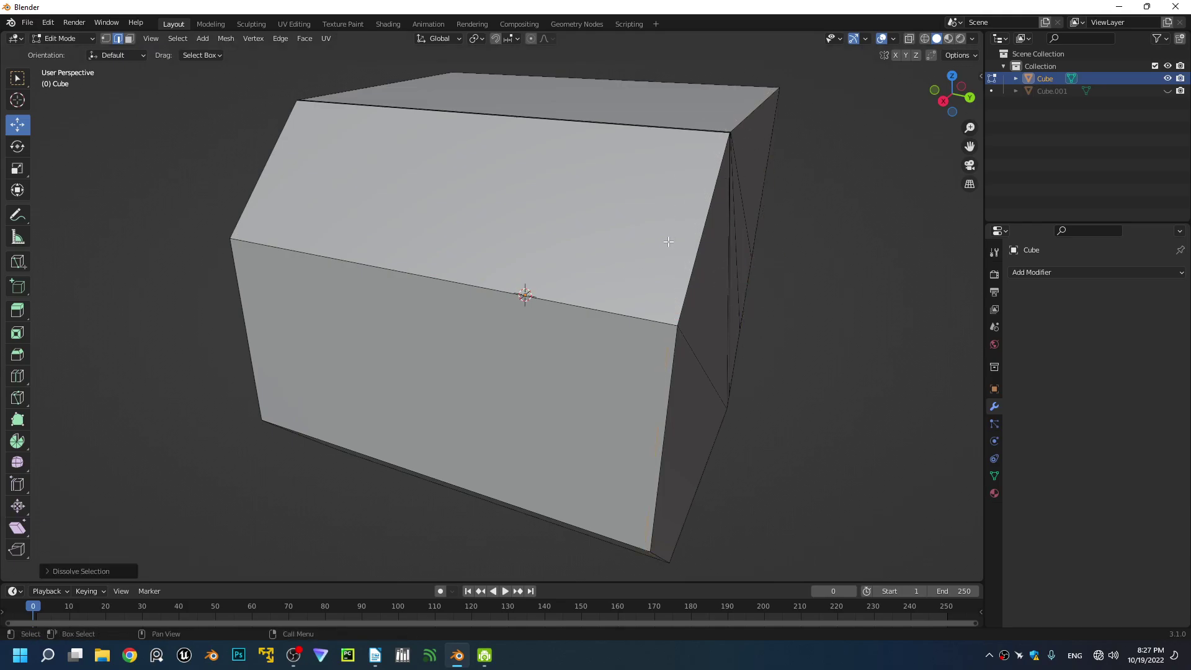
# - Dissolve the extra edge loop crossing the opposite end cap near its lower corner
pyautogui.moveTo(702, 242); pyautogui.dragTo(583, 277, button='middle')
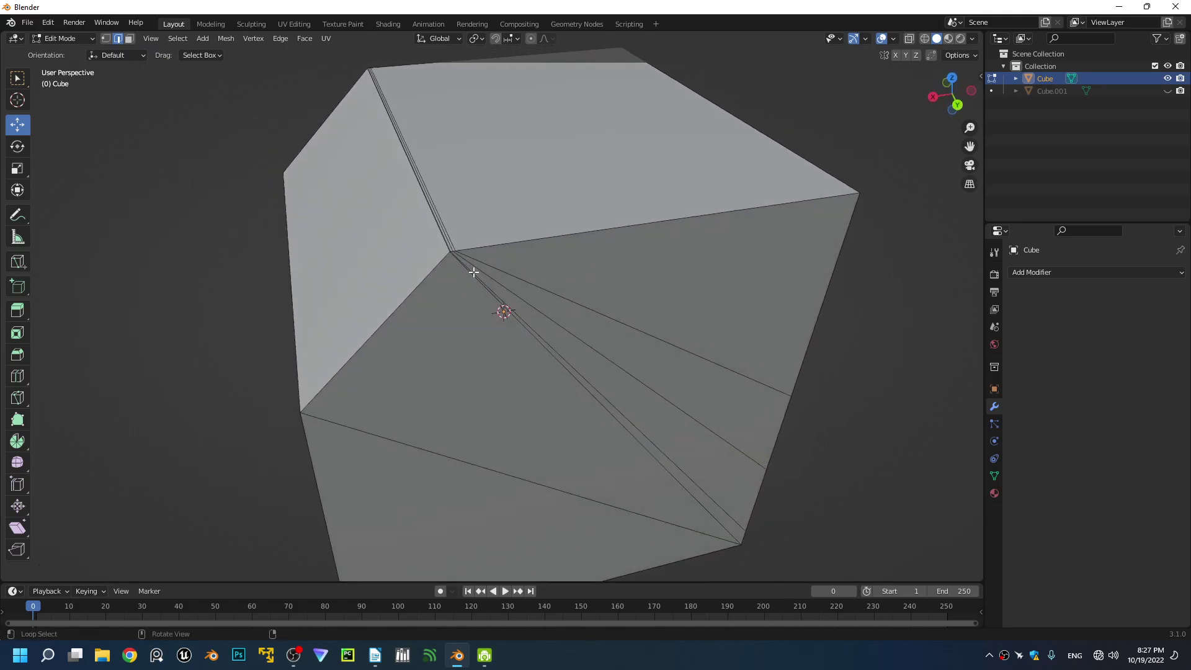
pyautogui.scroll(2, 430, 261)
pyautogui.scroll(-3, 494, 348)
pyautogui.moveTo(489, 337); pyautogui.dragTo(439, 261, button='middle')
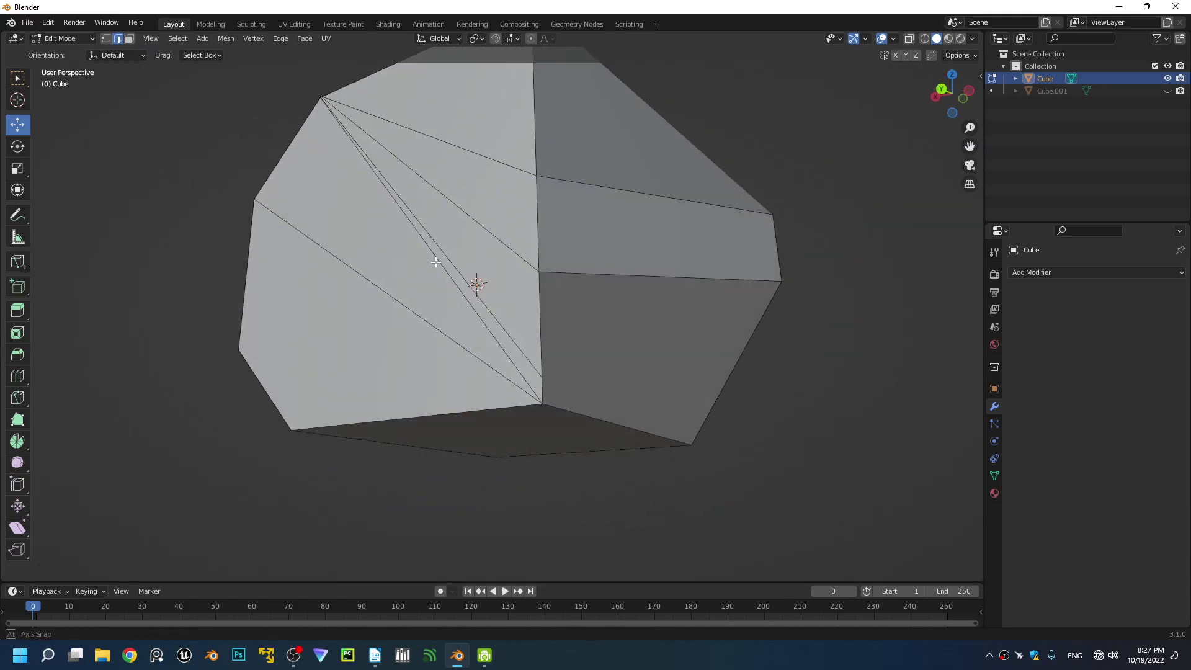
pyautogui.keyDown('alt'); pyautogui.click(526, 361); pyautogui.keyUp('alt')
pyautogui.hotkey('ctrl', 'x')
pyautogui.scroll(-3, 492, 378)
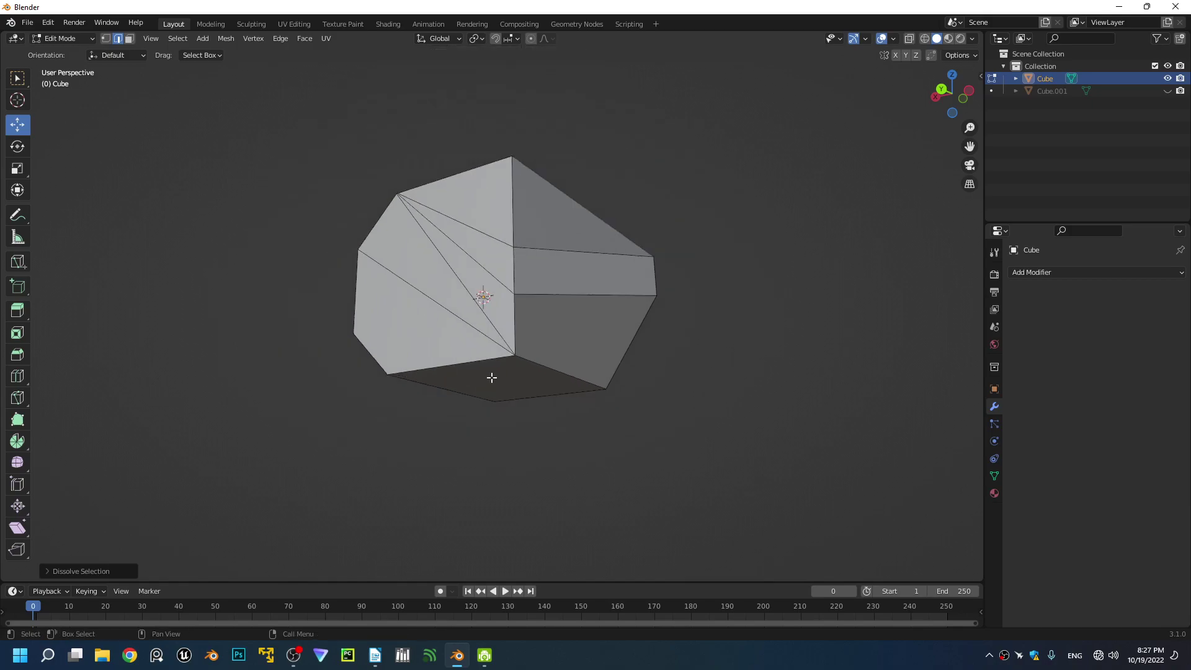
pyautogui.moveTo(490, 377); pyautogui.dragTo(460, 424, button='middle')
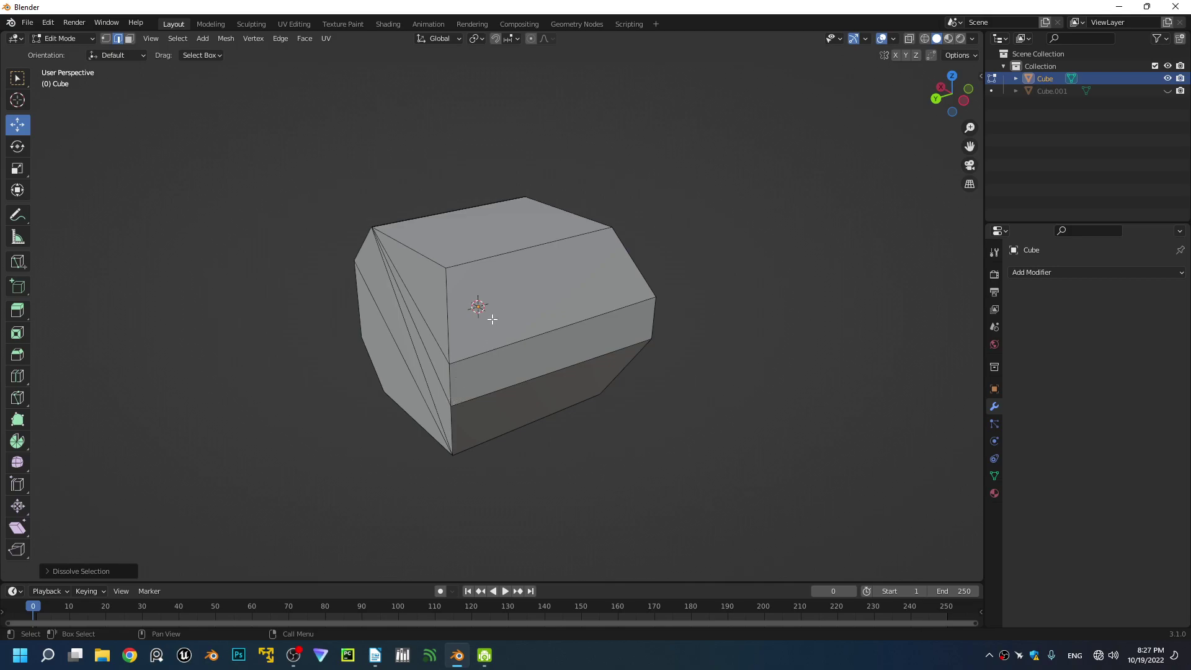
# - Box-select all diagonal edges on the clean end cap and dissolve them into a single flat face
pyautogui.moveTo(530, 324); pyautogui.dragTo(313, 311, button='middle')
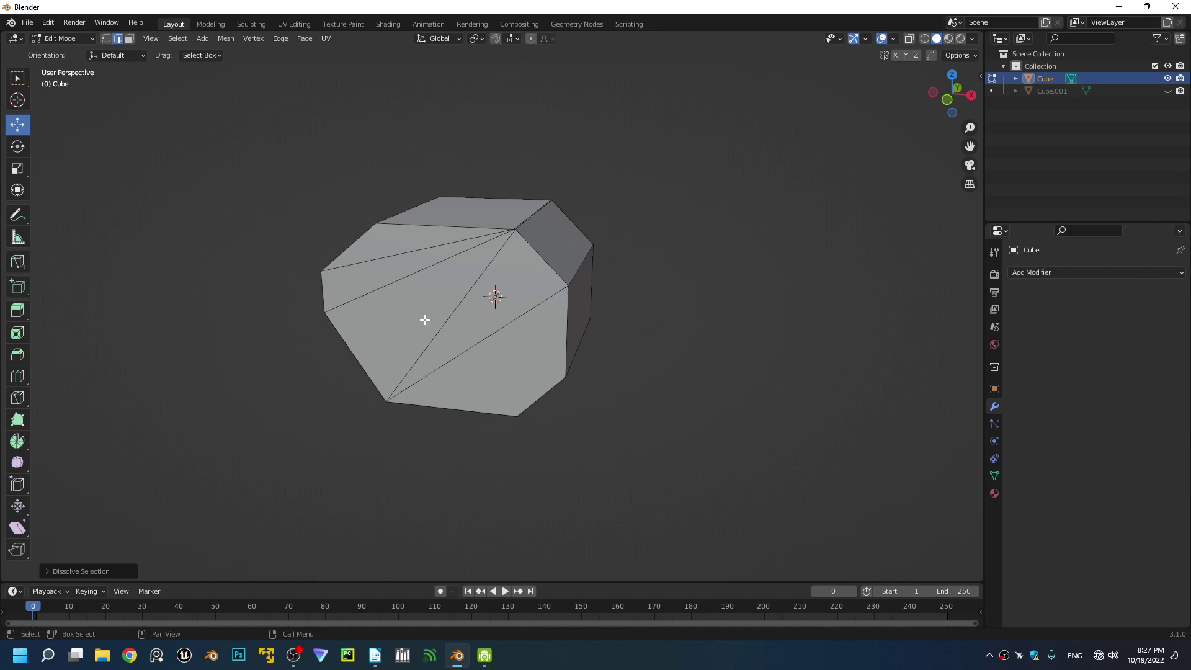
pyautogui.press('b')
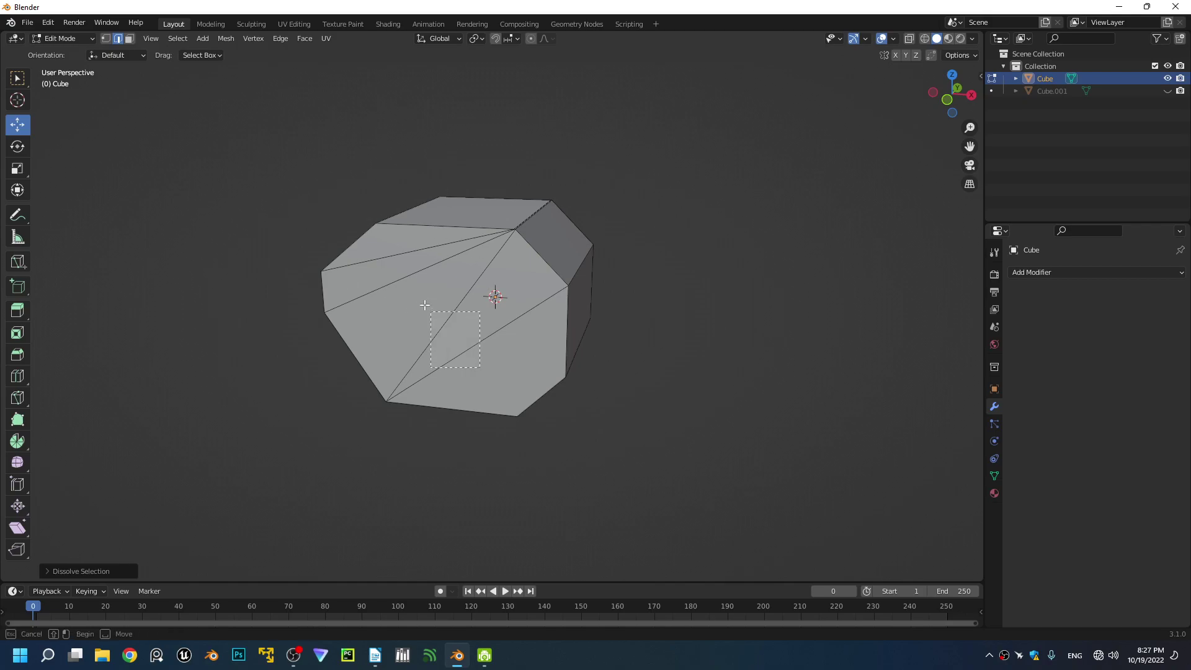
pyautogui.moveTo(425, 305); pyautogui.dragTo(406, 248)
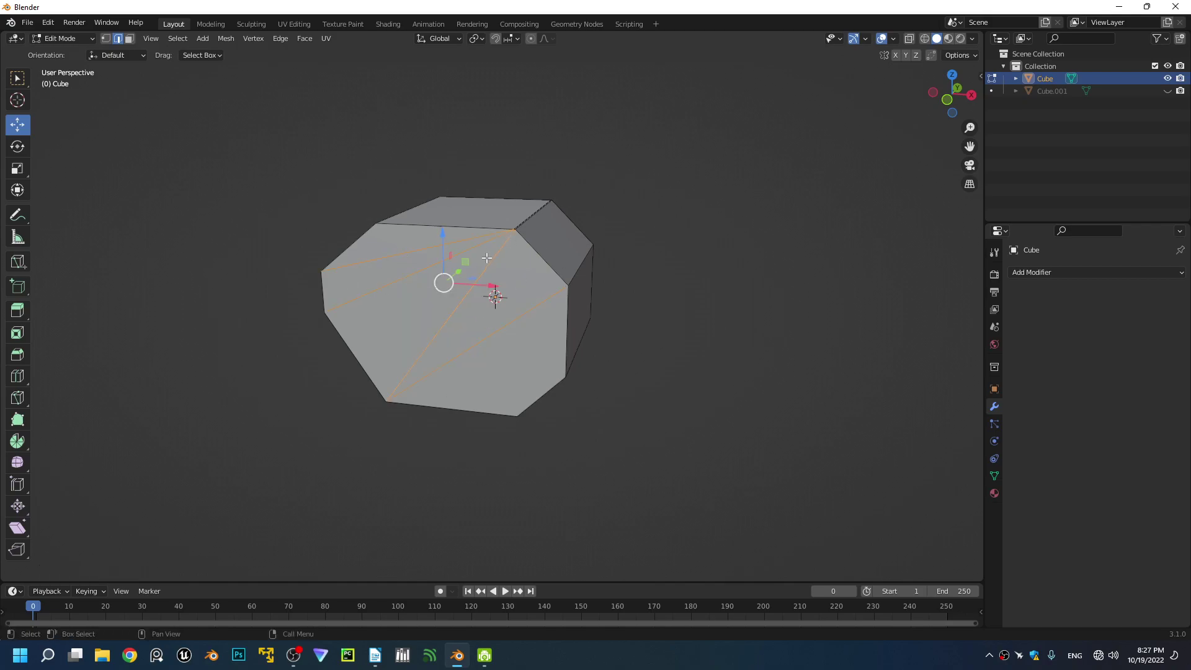
pyautogui.hotkey('ctrl', 'x')
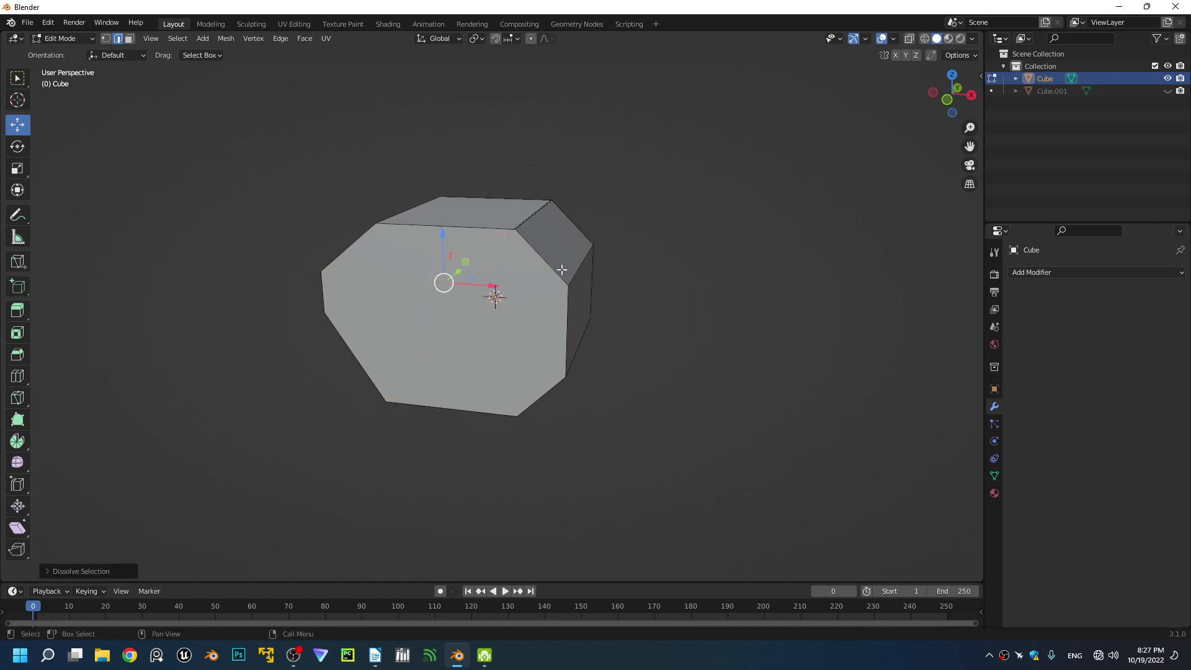
pyautogui.hotkey('ctrl', 'z')
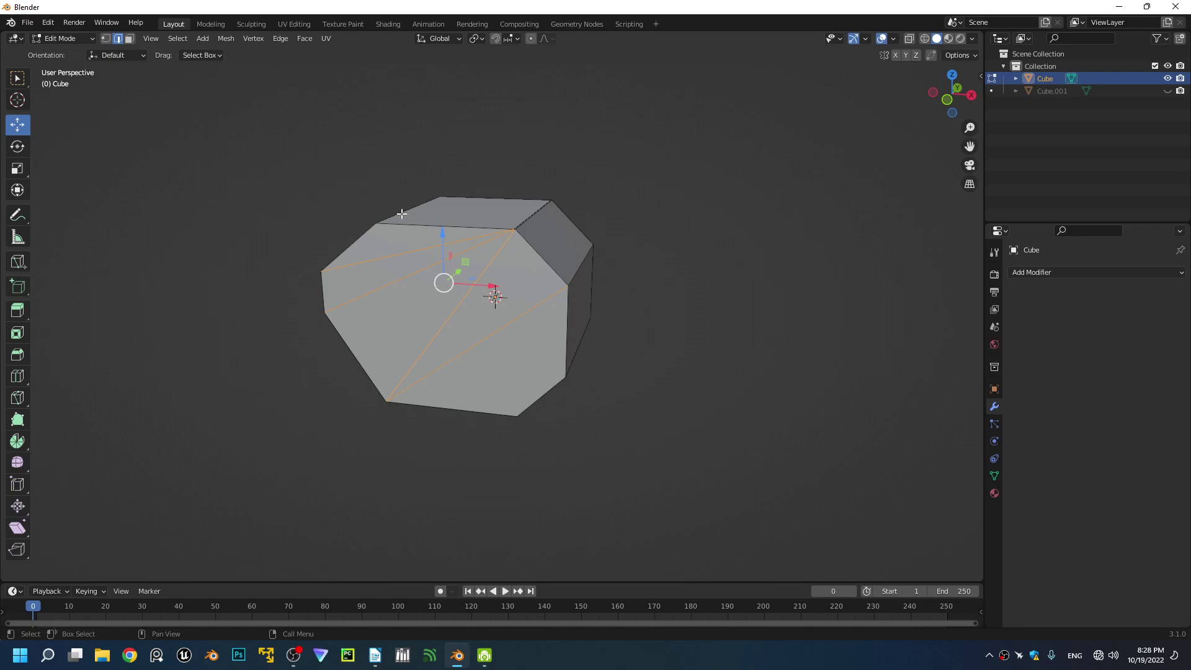
pyautogui.hotkey('ctrl', 'x')
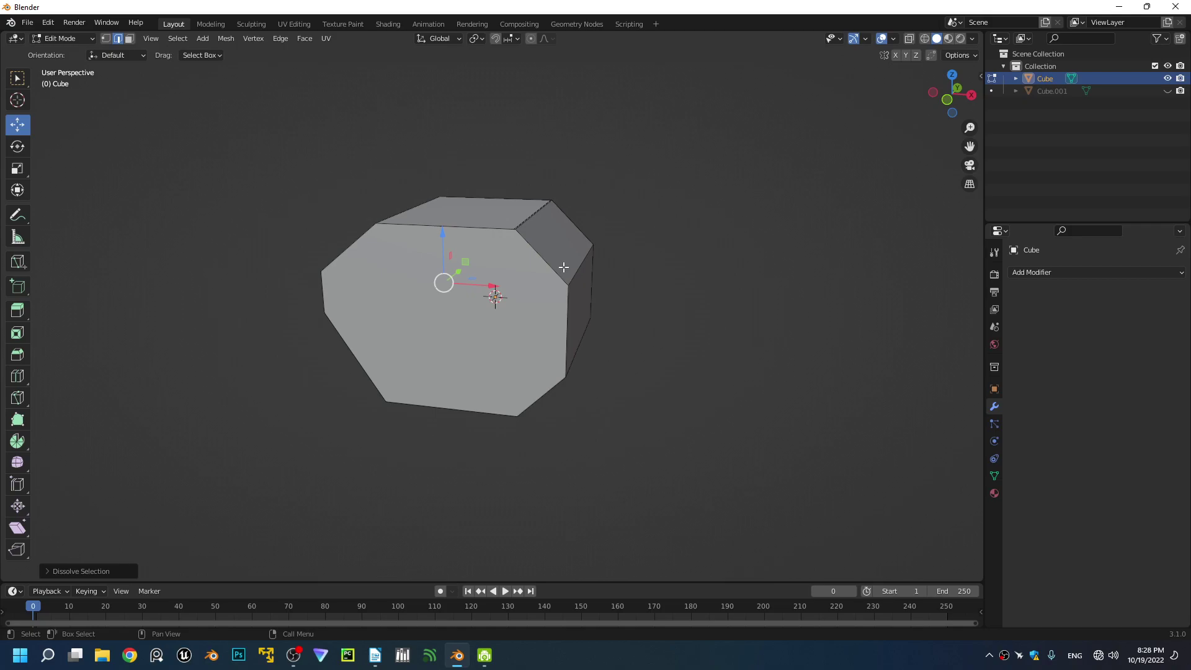
pyautogui.hotkey('ctrl', 'z')
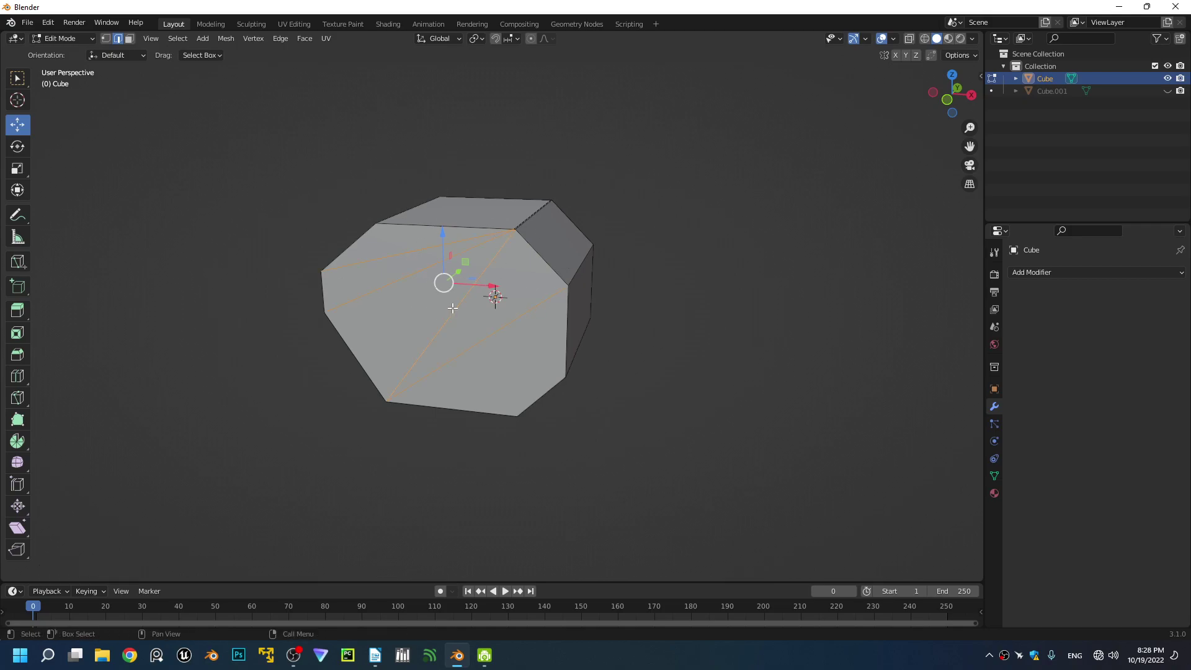
pyautogui.hotkey('ctrl', 'x')
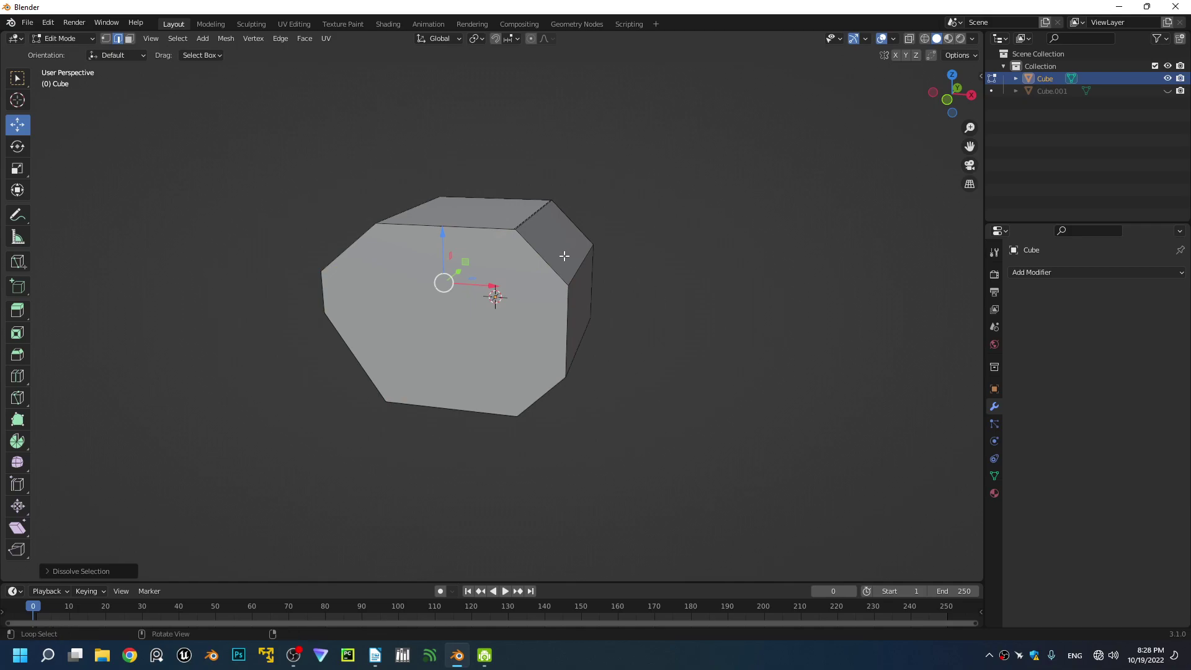
# - Dissolve the leftover thin edges near the corner of the opposite end cap
pyautogui.moveTo(564, 257); pyautogui.dragTo(337, 285, button='middle')
pyautogui.scroll(3, 513, 311)
pyautogui.scroll(4, 520, 353)
pyautogui.keyDown('shift'); pyautogui.click(336, 356); pyautogui.keyUp('shift')
pyautogui.keyDown('shift'); pyautogui.click(328, 349); pyautogui.keyUp('shift')
pyautogui.hotkey('ctrl', 'x')
# - Select all diagonal edges across the opposite end cap and dissolve them into one face
pyautogui.scroll(-4, 435, 350)
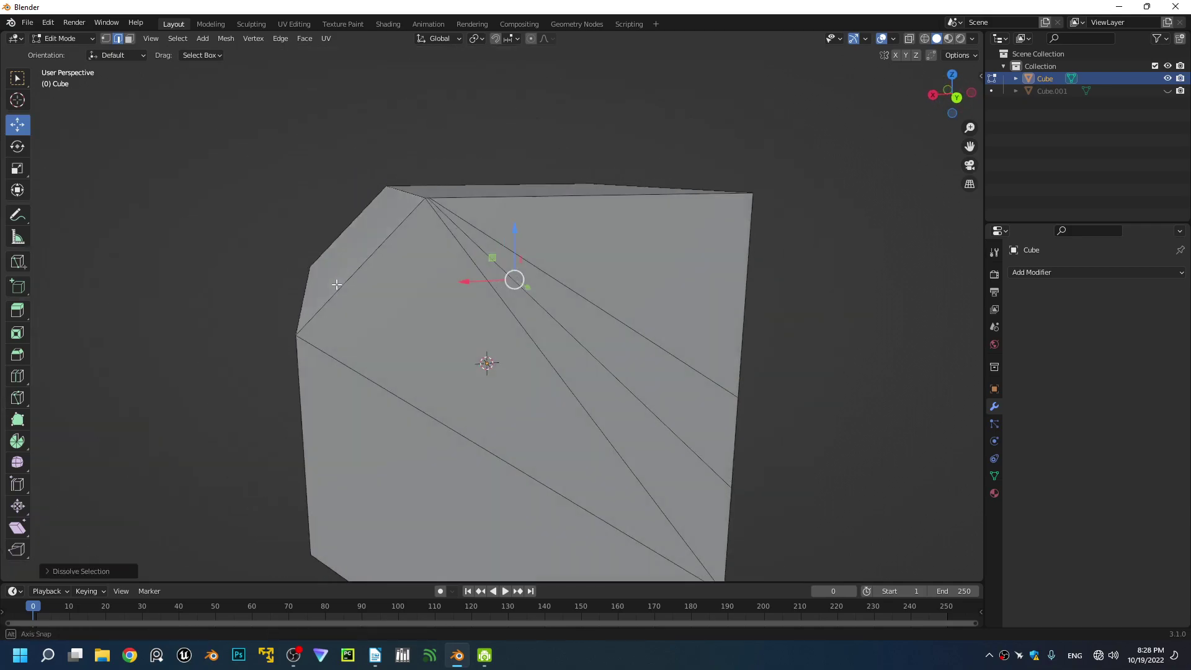
pyautogui.moveTo(458, 478); pyautogui.dragTo(612, 292)
pyautogui.hotkey('ctrl', 'x')
pyautogui.moveTo(612, 292); pyautogui.dragTo(744, 319, button='middle')
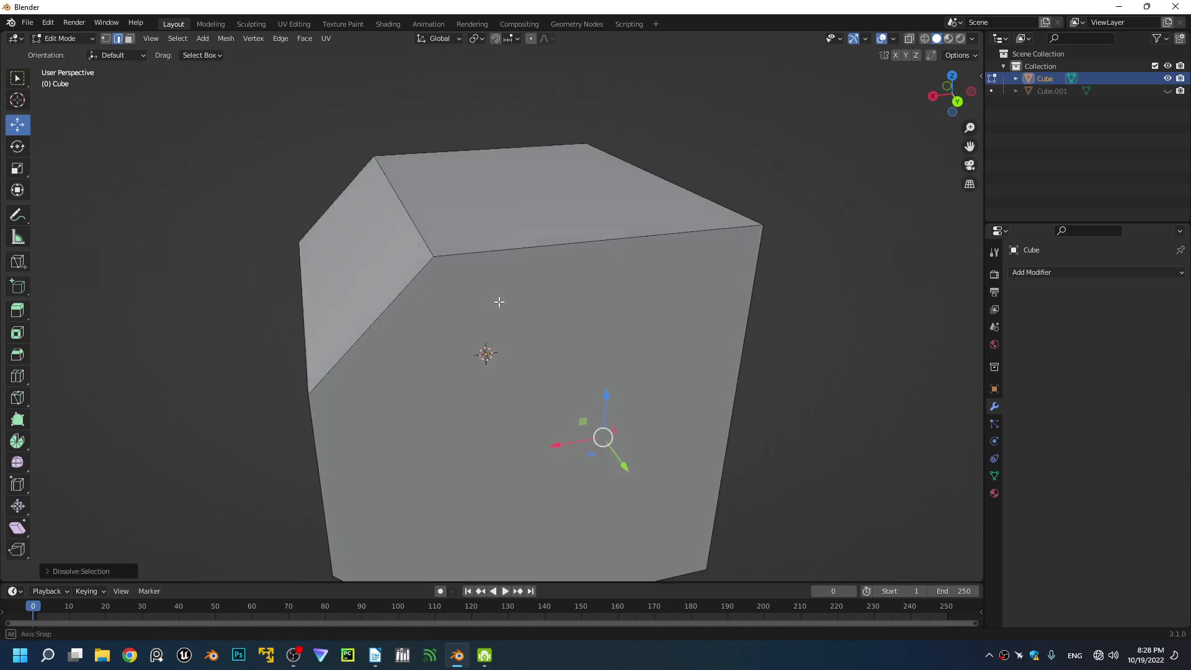
# - Switch to vertex selection and examine the cleaned mesh from all sides, in both Edit Mode and Object Mode
pyautogui.press('1')
pyautogui.scroll(-3, 495, 309)
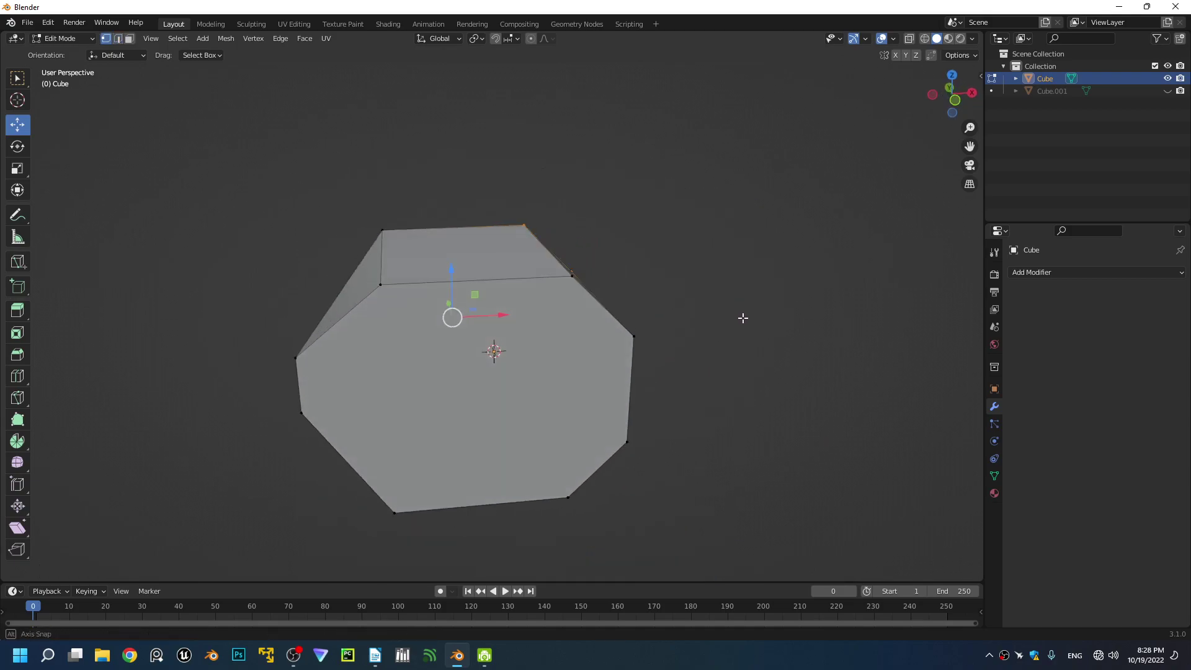
pyautogui.scroll(4, 632, 351)
pyautogui.moveTo(633, 351); pyautogui.dragTo(374, 298, button='middle')
pyautogui.keyDown('alt'); pyautogui.scroll(-1, 540, 294); pyautogui.keyUp('alt')
pyautogui.scroll(-4, 541, 294)
pyautogui.scroll(4, 385, 304)
pyautogui.moveTo(574, 372); pyautogui.dragTo(402, 350, button='middle')
pyautogui.scroll(-5, 446, 384)
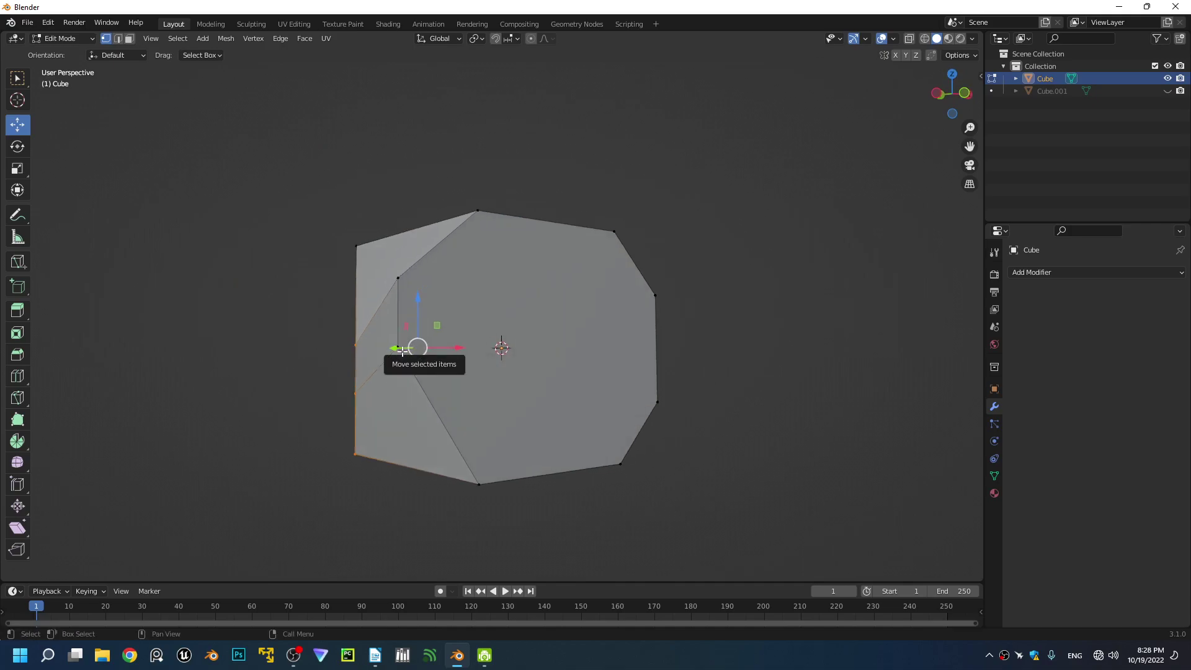
pyautogui.press('Tab')
pyautogui.scroll(-2, 428, 349)
pyautogui.press('Tab')
pyautogui.moveTo(559, 322); pyautogui.dragTo(467, 349, button='middle')
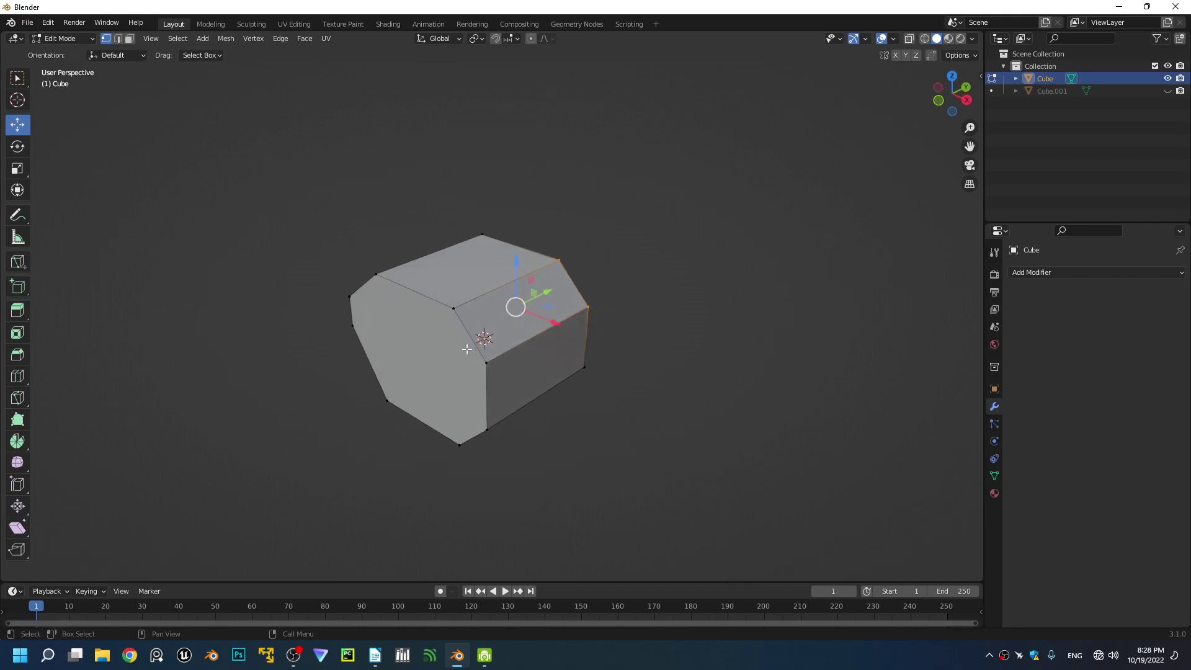
# - Add one loop cut across the body's lower sloped side face and another across its upper sloped side face
pyautogui.moveTo(467, 349); pyautogui.dragTo(496, 339, button='middle')
pyautogui.hotkey('ctrl', 'r')
pyautogui.click(495, 340)
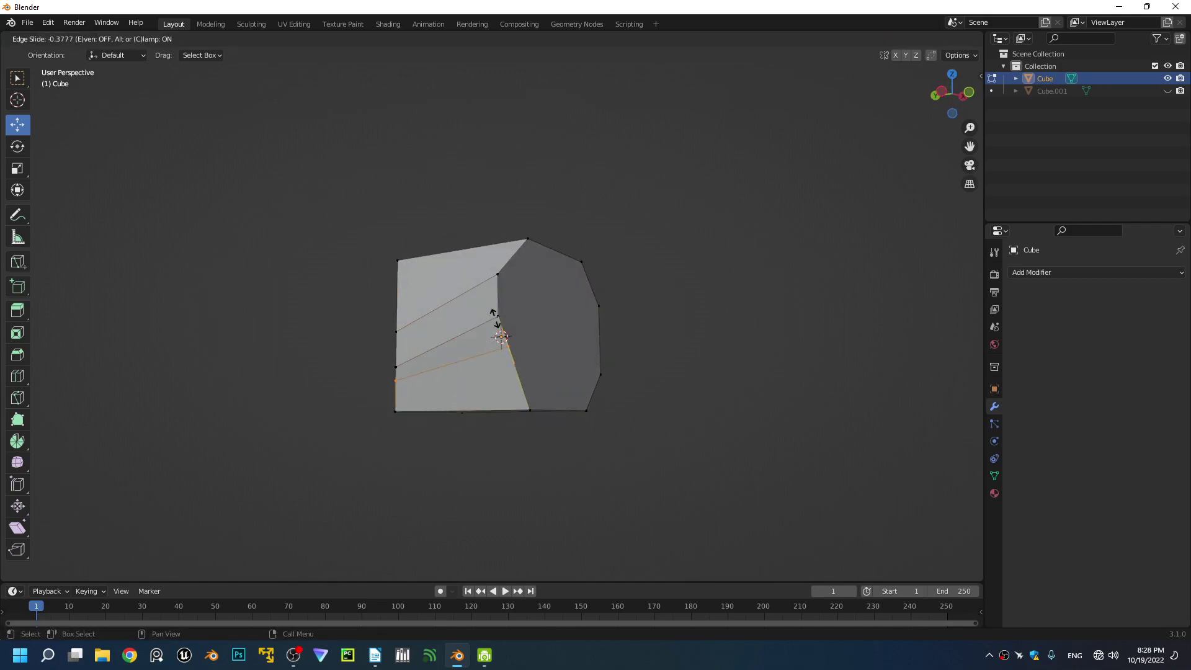
pyautogui.click(496, 335)
pyautogui.hotkey('ctrl', 'r')
pyautogui.click(494, 261)
pyautogui.click(492, 266)
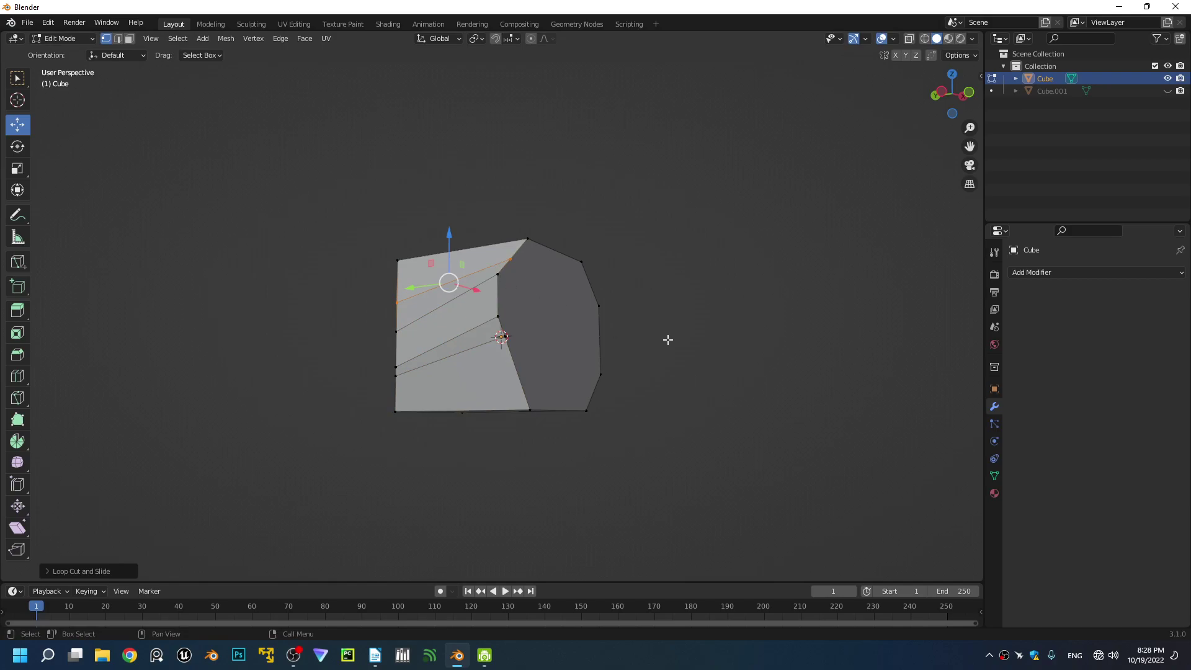
# - Select the three adjacent faces along the body's other side in face mode and inset them together
pyautogui.moveTo(668, 338); pyautogui.dragTo(474, 371, button='middle')
pyautogui.press('3')
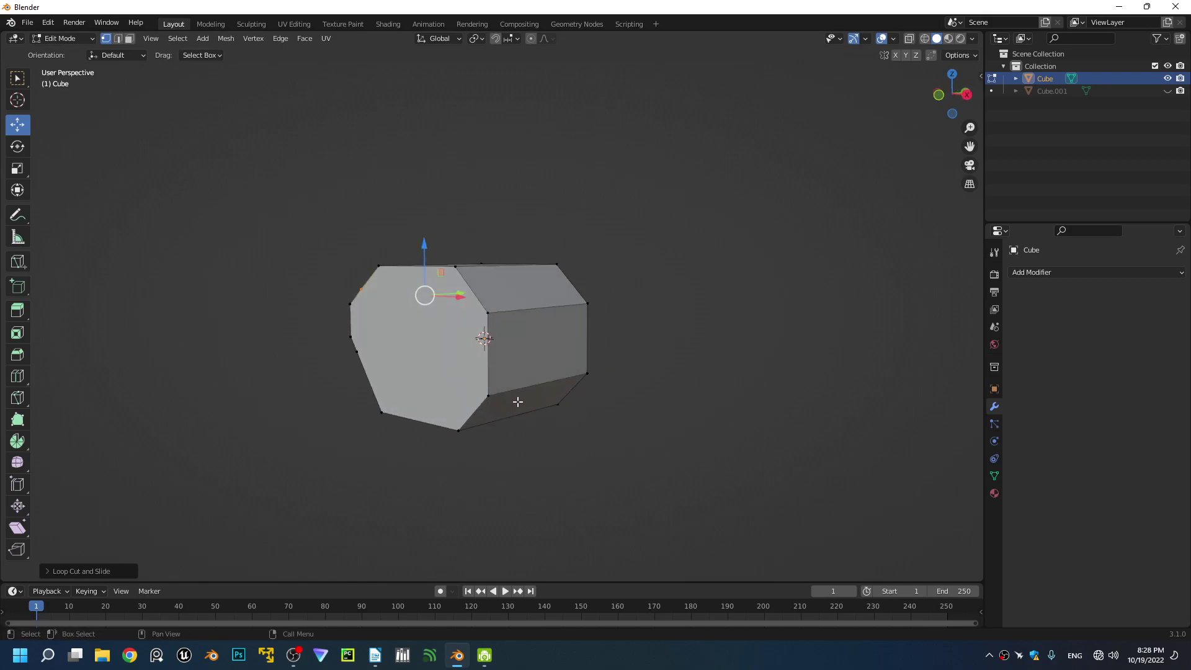
pyautogui.click(525, 398)
pyautogui.keyDown('ctrl'); pyautogui.click(526, 302); pyautogui.keyUp('ctrl')
pyautogui.hotkey('shift', 'space')
pyautogui.press('i')
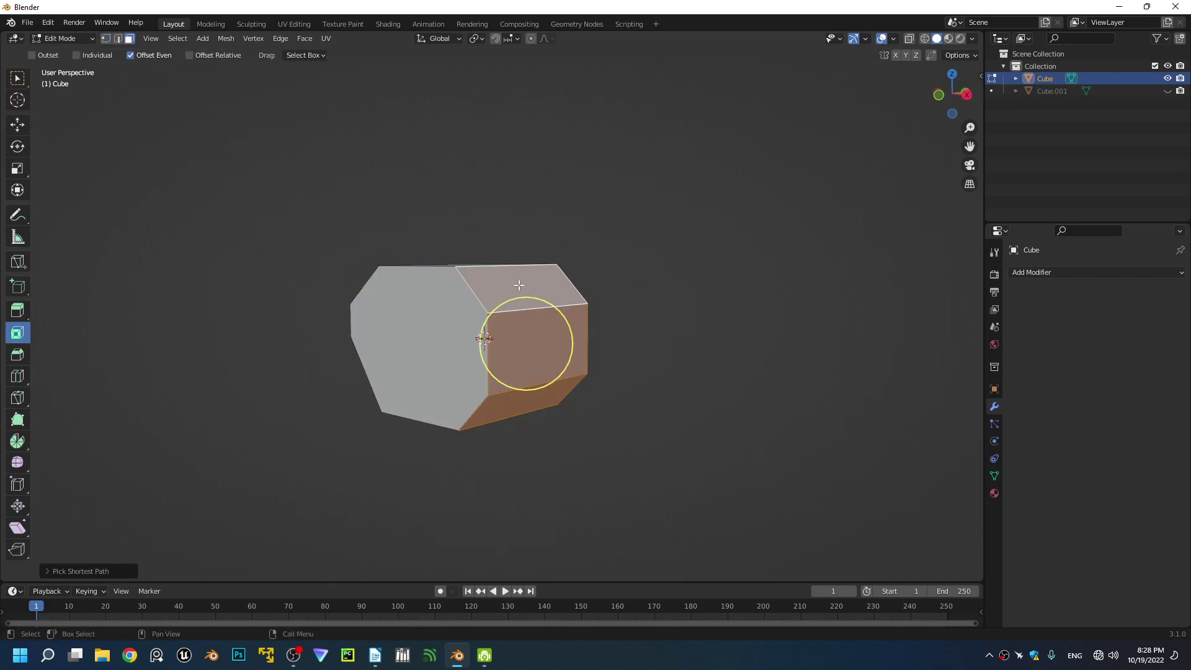
pyautogui.moveTo(524, 298); pyautogui.dragTo(556, 334)
# - Select the middle and lower inset faces and move them slightly inward along the X axis
pyautogui.click(522, 396)
pyautogui.keyDown('shift'); pyautogui.click(523, 356); pyautogui.keyUp('shift')
pyautogui.hotkey('shift', 'space')
pyautogui.press('g')
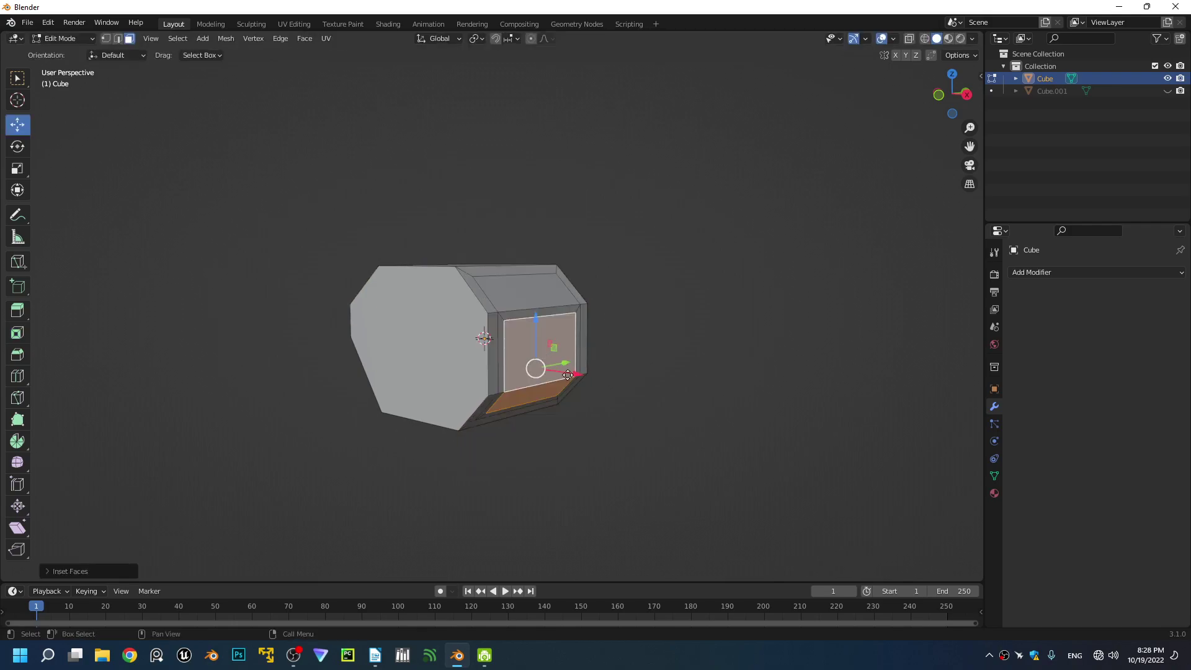
pyautogui.moveTo(572, 376); pyautogui.dragTo(555, 373)
pyautogui.moveTo(497, 364); pyautogui.dragTo(421, 317, button='middle')
pyautogui.scroll(3, 492, 368)
pyautogui.scroll(-5, 493, 368)
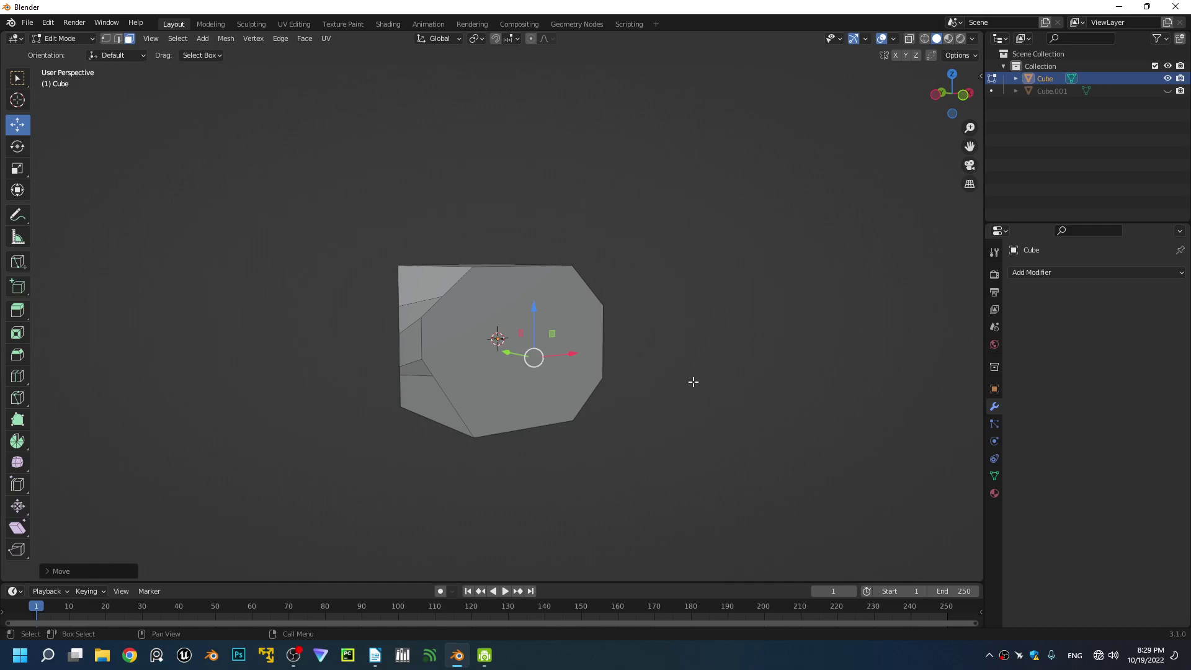
# - Select the flat octagonal end face of the body and delete it
pyautogui.keyDown('alt'); pyautogui.scroll(1, 523, 305); pyautogui.keyUp('alt')
pyautogui.keyDown('alt'); pyautogui.moveTo(523, 304); pyautogui.dragTo(490, 341, button='middle'); pyautogui.keyUp('alt')
pyautogui.click(470, 353)
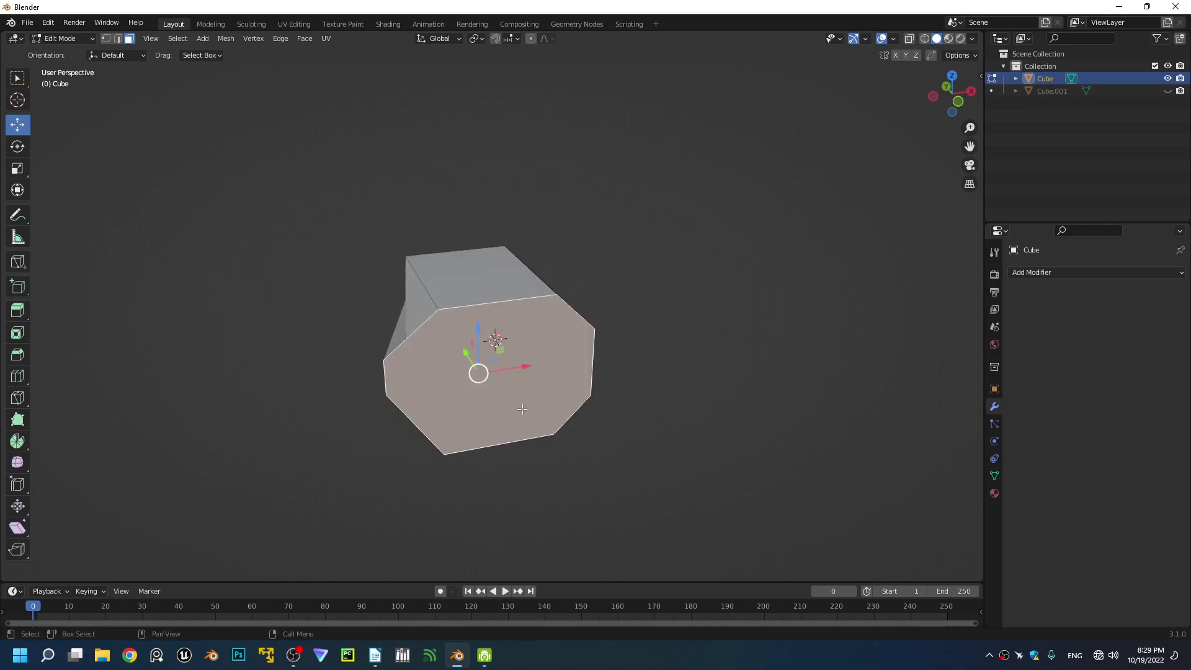
pyautogui.press('x')
pyautogui.click(478, 341)
# - Try filling a face between the upper and lower sloped rim edges on the inset side of the opening
pyautogui.press('2')
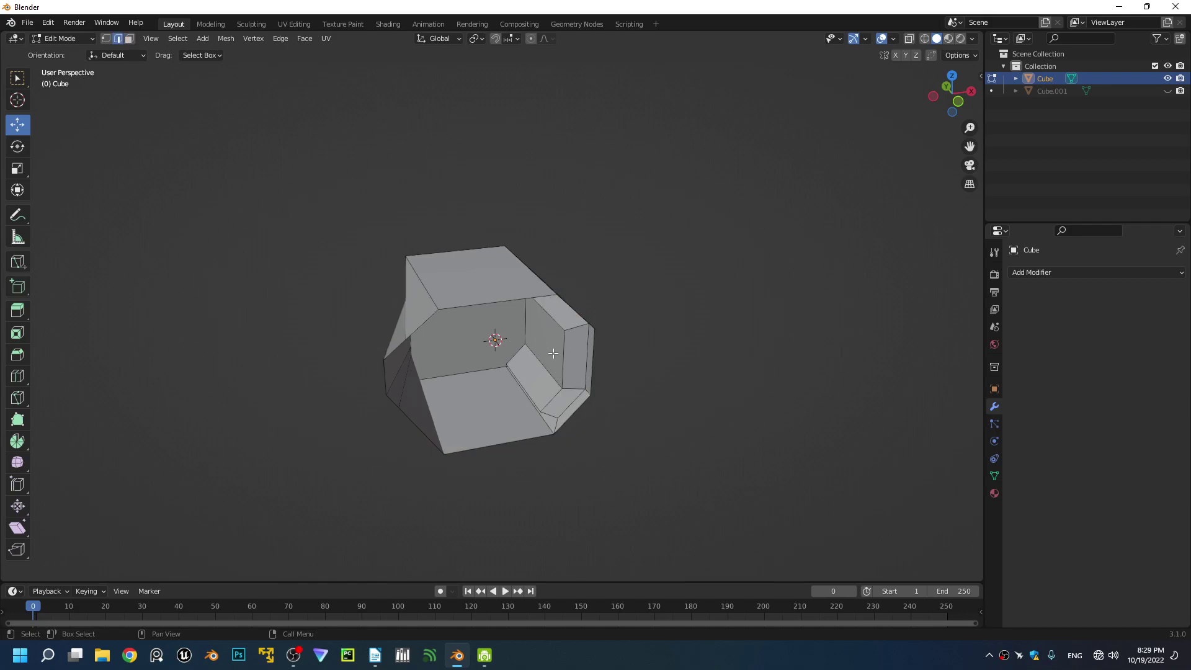
pyautogui.moveTo(596, 370); pyautogui.dragTo(483, 337, button='middle')
pyautogui.click(517, 337)
pyautogui.keyDown('shift'); pyautogui.click(482, 337); pyautogui.keyUp('shift')
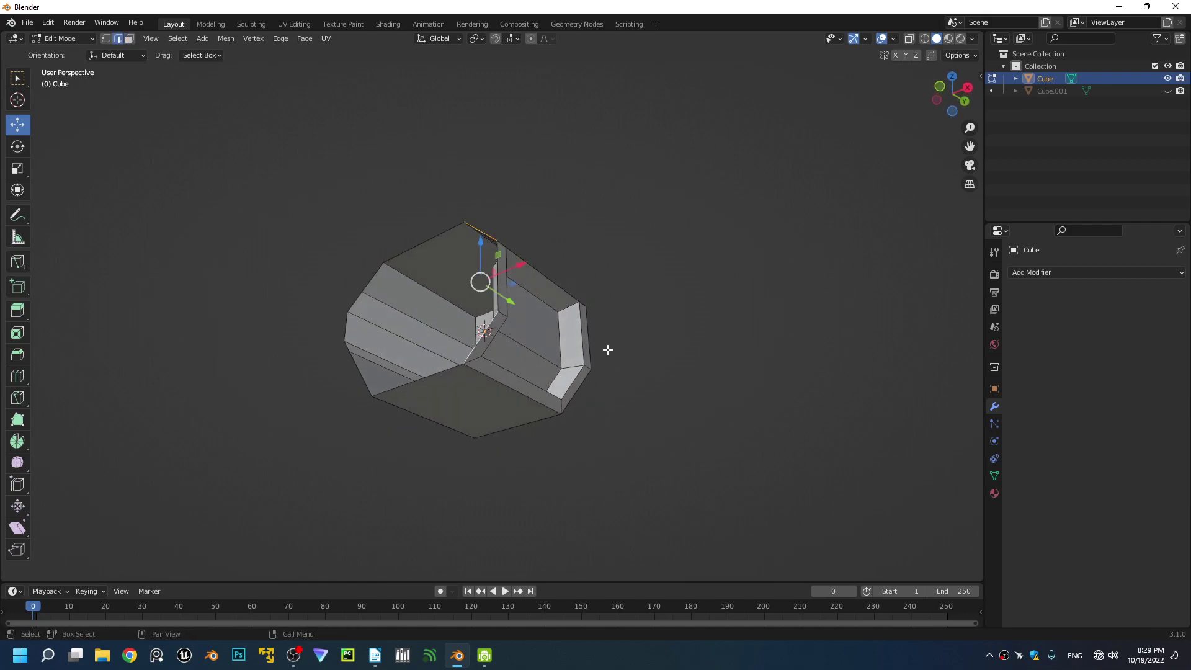
pyautogui.press('f')
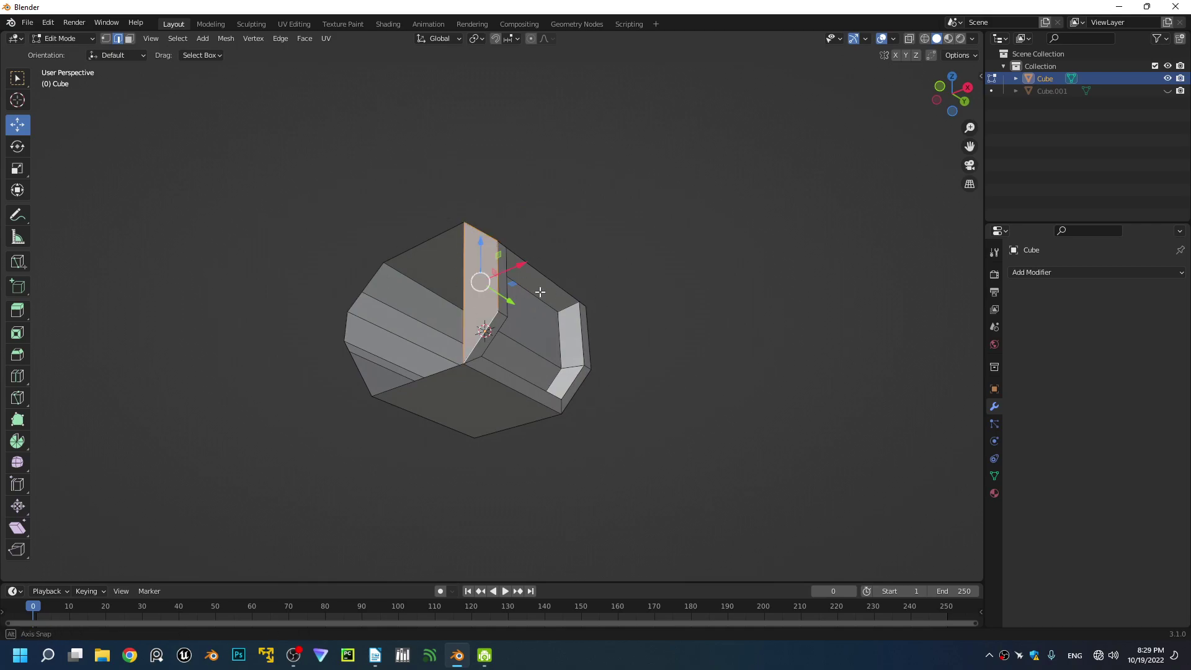
# - Undo the filled face and the face deletion, bringing back the whole octagonal end face
pyautogui.moveTo(528, 296); pyautogui.dragTo(524, 337, button='middle')
pyautogui.hotkey('alt', 'a')
pyautogui.press('3')
pyautogui.hotkey('ctrl', 'z')
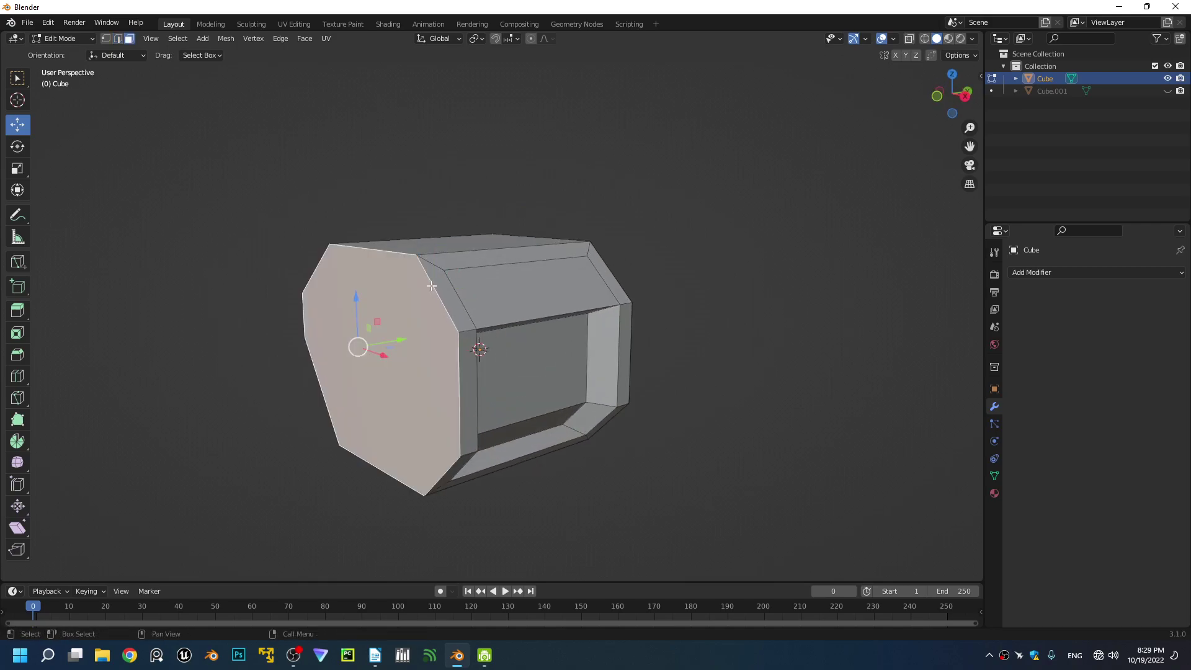
# - Connect the end face's top and bottom corner vertices nearest the inset side with a vertical edge
pyautogui.press('1')
pyautogui.click(418, 256)
pyautogui.keyDown('shift'); pyautogui.click(418, 495); pyautogui.keyUp('shift')
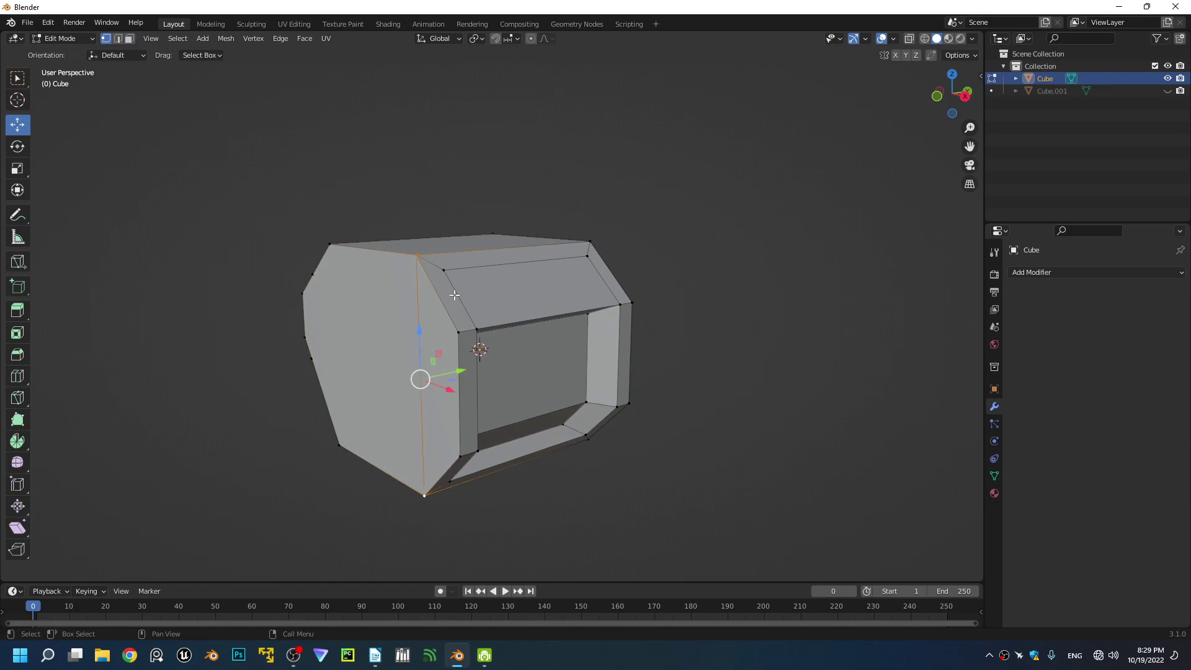
pyautogui.press('j')
# - Select both parts of the split end face in face mode and delete them
pyautogui.press('3')
pyautogui.click(435, 401)
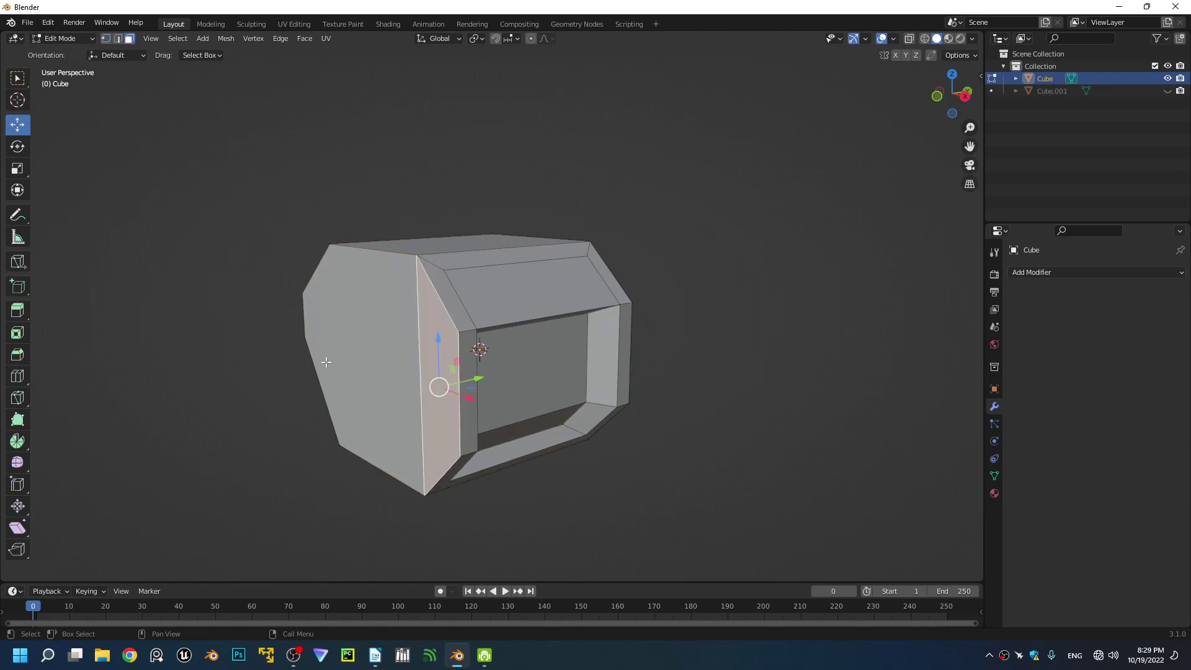
pyautogui.keyDown('shift'); pyautogui.click(325, 363); pyautogui.keyUp('shift')
pyautogui.press('x')
pyautogui.click(430, 390)
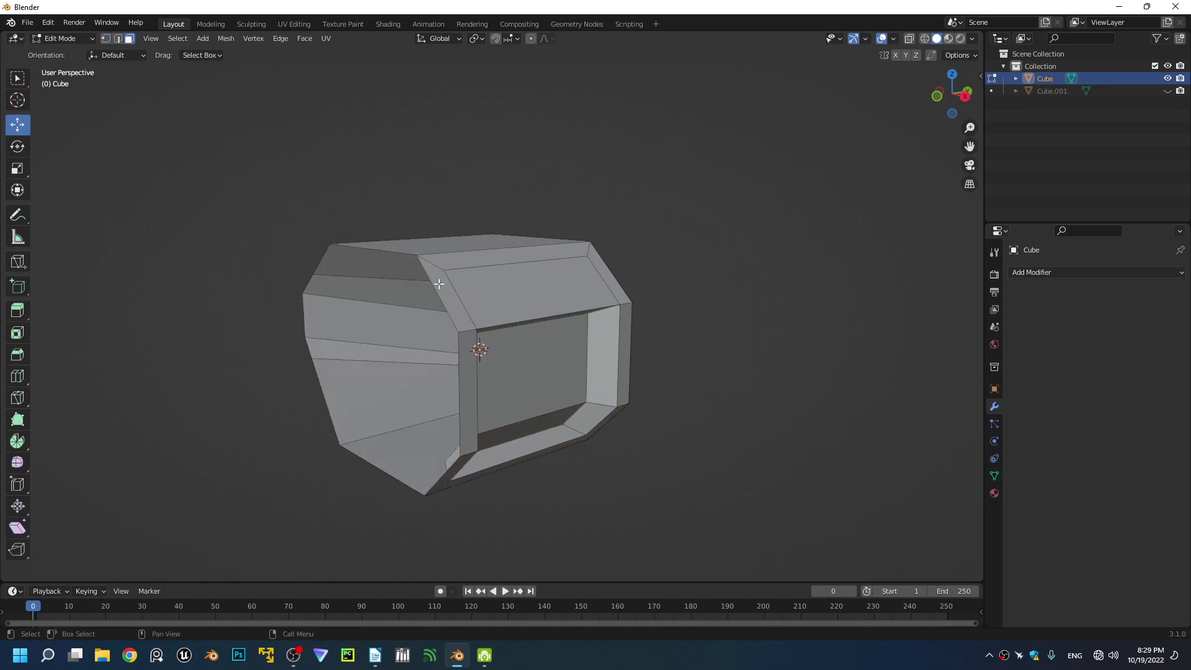
# - Select the upper and lower sloped rim edges on the inset side and fill a face between them
pyautogui.press('2')
pyautogui.click(442, 300)
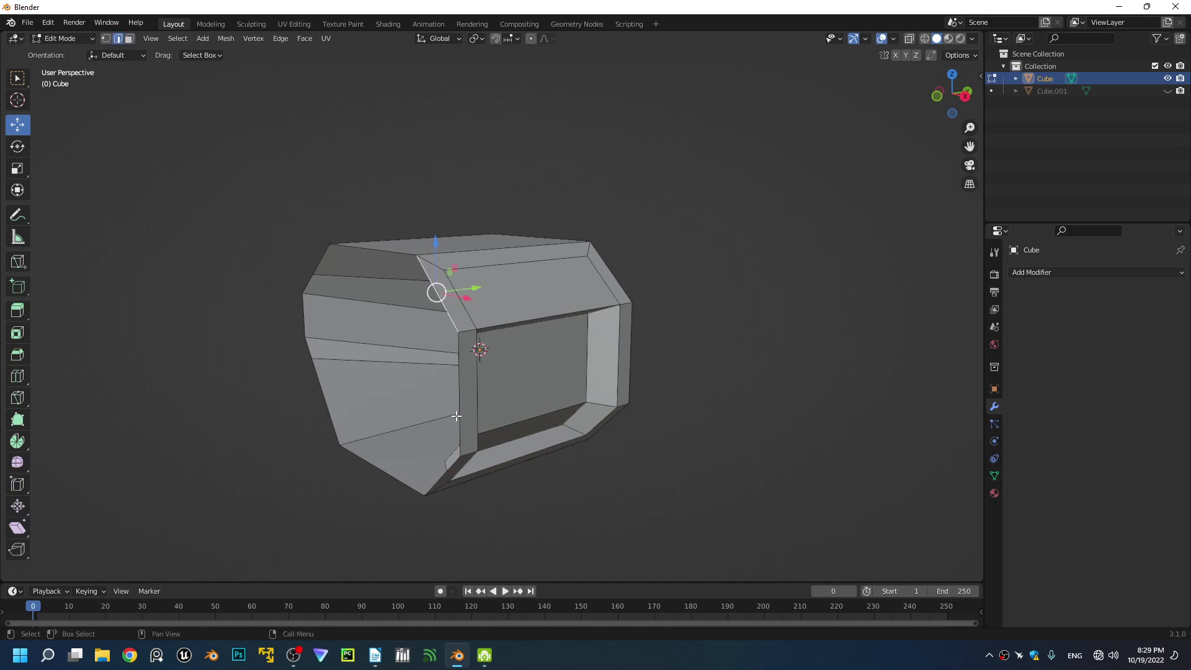
pyautogui.moveTo(442, 301); pyautogui.dragTo(443, 367, button='middle')
pyautogui.keyDown('shift'); pyautogui.click(443, 367); pyautogui.keyUp('shift')
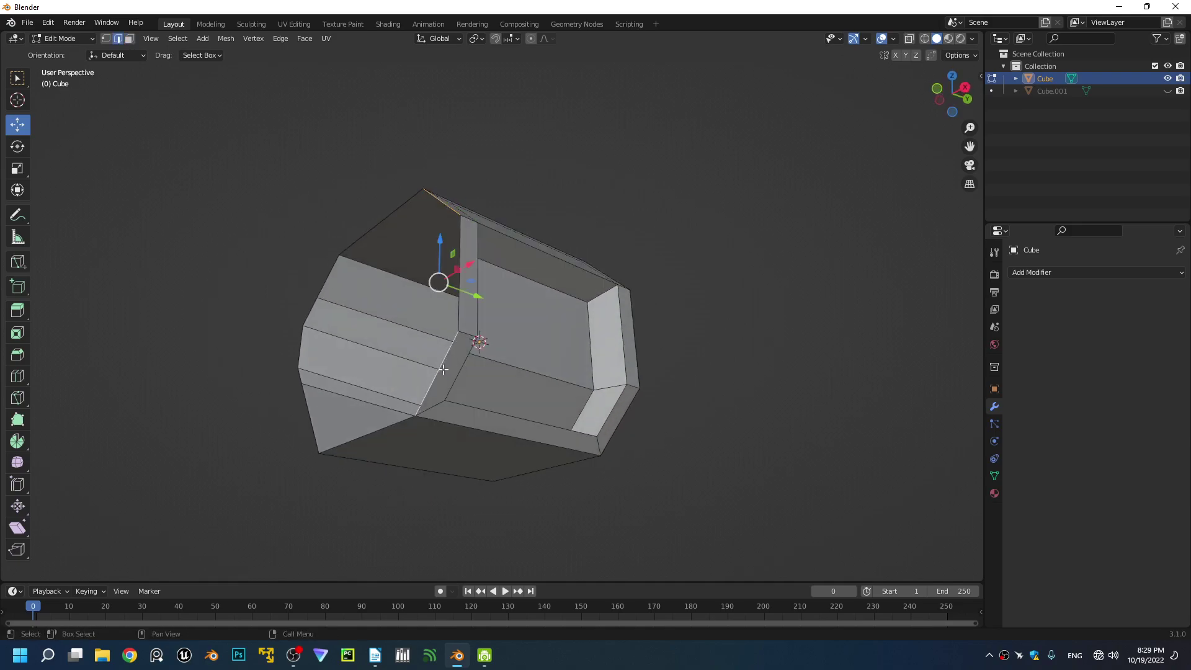
pyautogui.press('j')
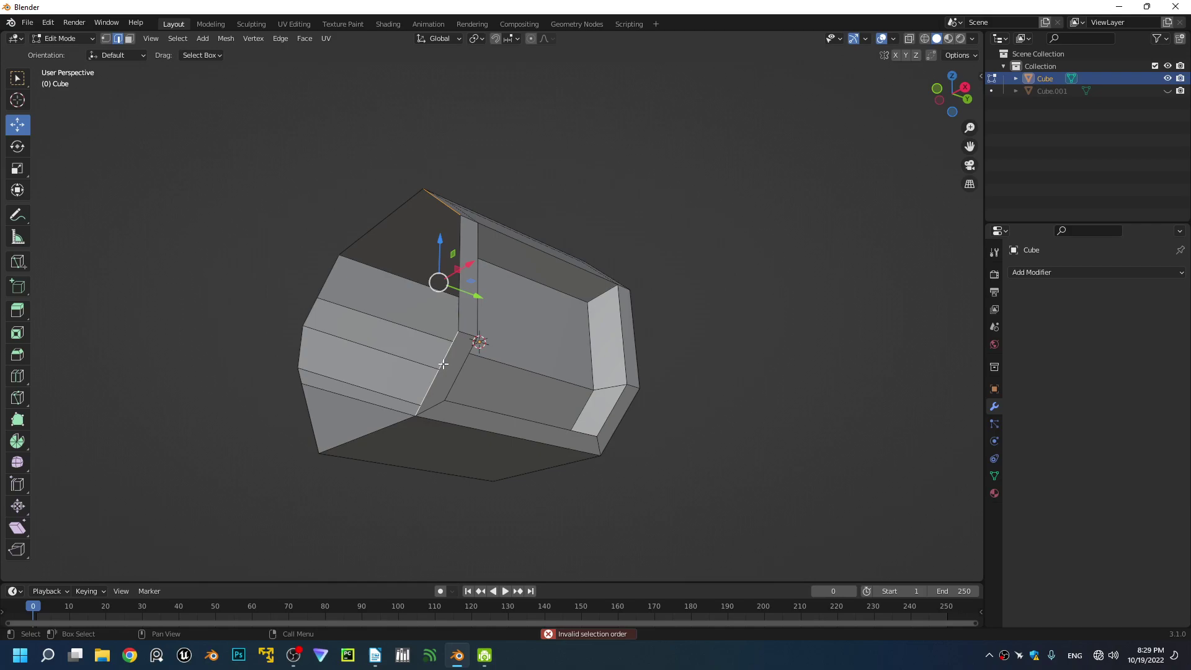
pyautogui.press('f')
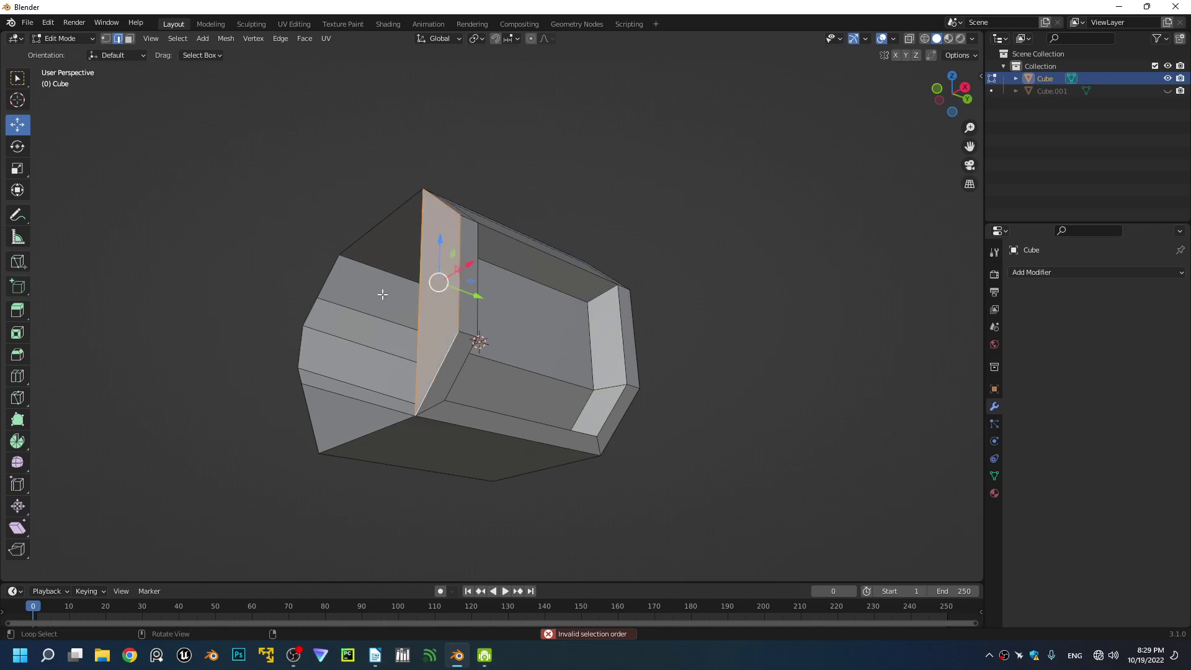
# - Select the boundary loop of the remaining opening and fill it with a single n-gon face
pyautogui.moveTo(382, 294); pyautogui.dragTo(408, 305, button='middle')
pyautogui.keyDown('alt'); pyautogui.click(408, 304); pyautogui.keyUp('alt')
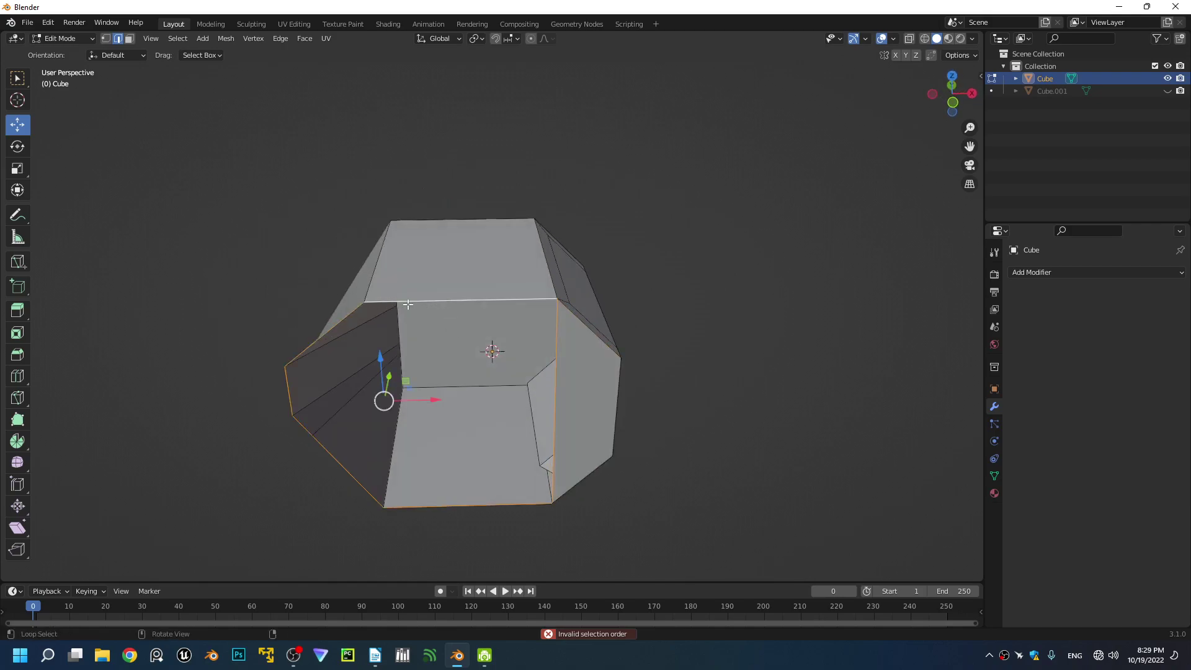
pyautogui.press('f')
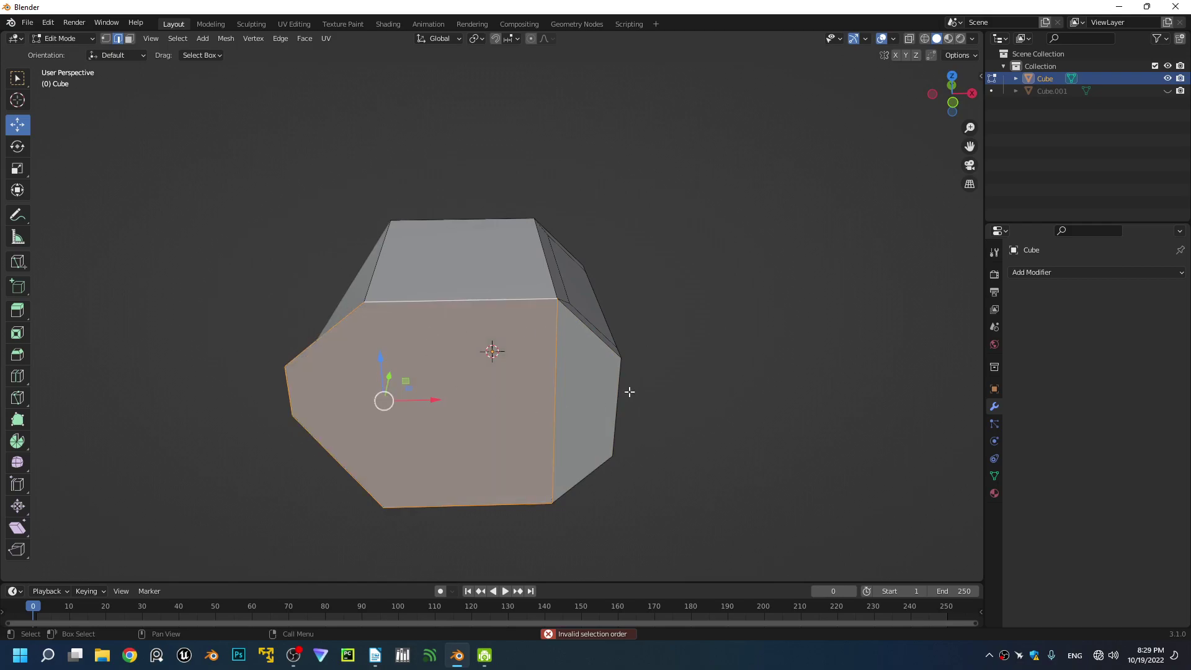
# - Examine the rebuilt end face and its unconnected side vertices from several angles, switching to vertex mode
pyautogui.click(310, 318)
pyautogui.scroll(-5, 362, 333)
pyautogui.moveTo(452, 370); pyautogui.dragTo(512, 375, button='middle')
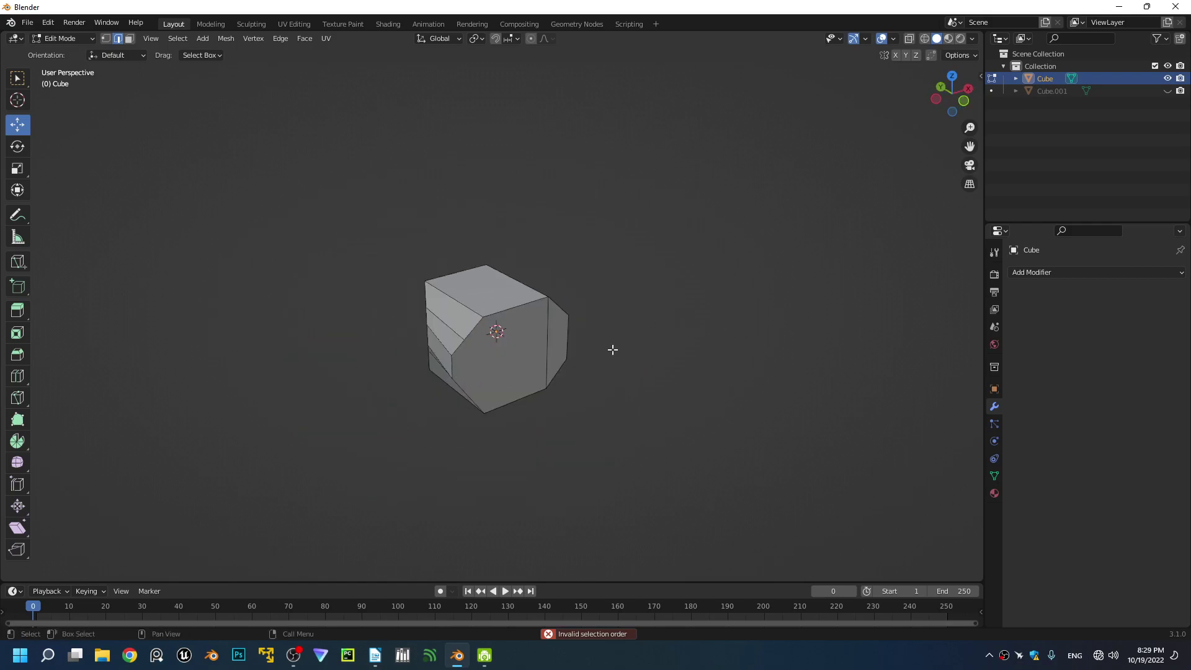
pyautogui.scroll(4, 521, 348)
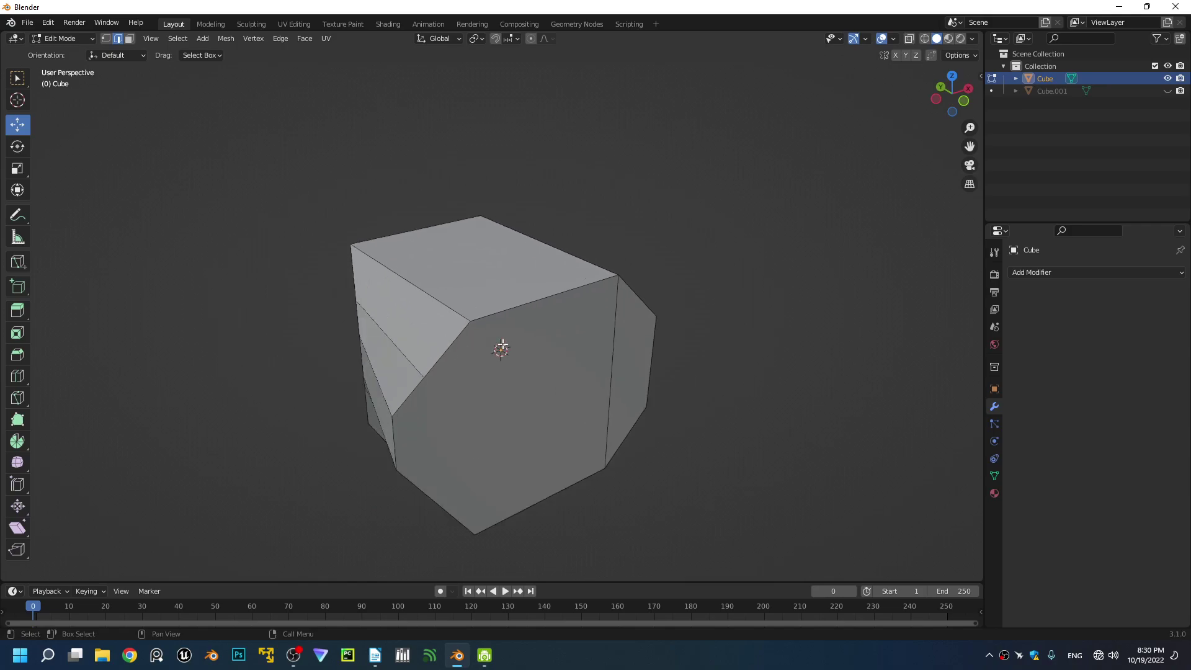
pyautogui.moveTo(500, 345); pyautogui.dragTo(537, 313, button='middle')
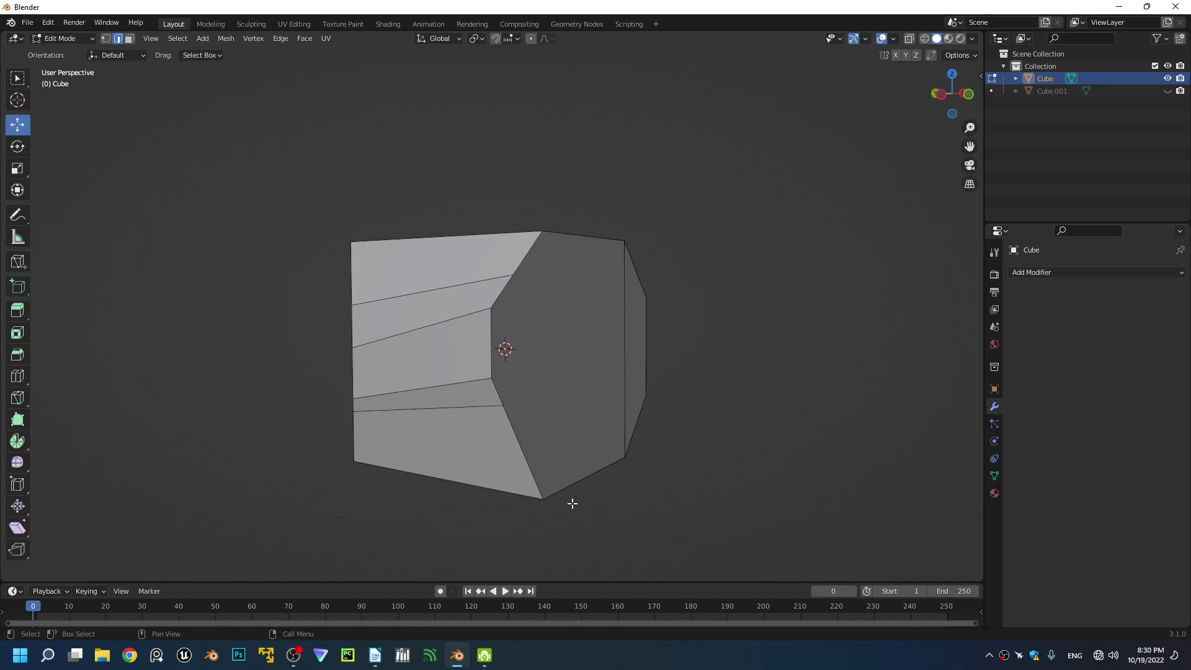
pyautogui.moveTo(635, 412); pyautogui.dragTo(486, 417, button='middle')
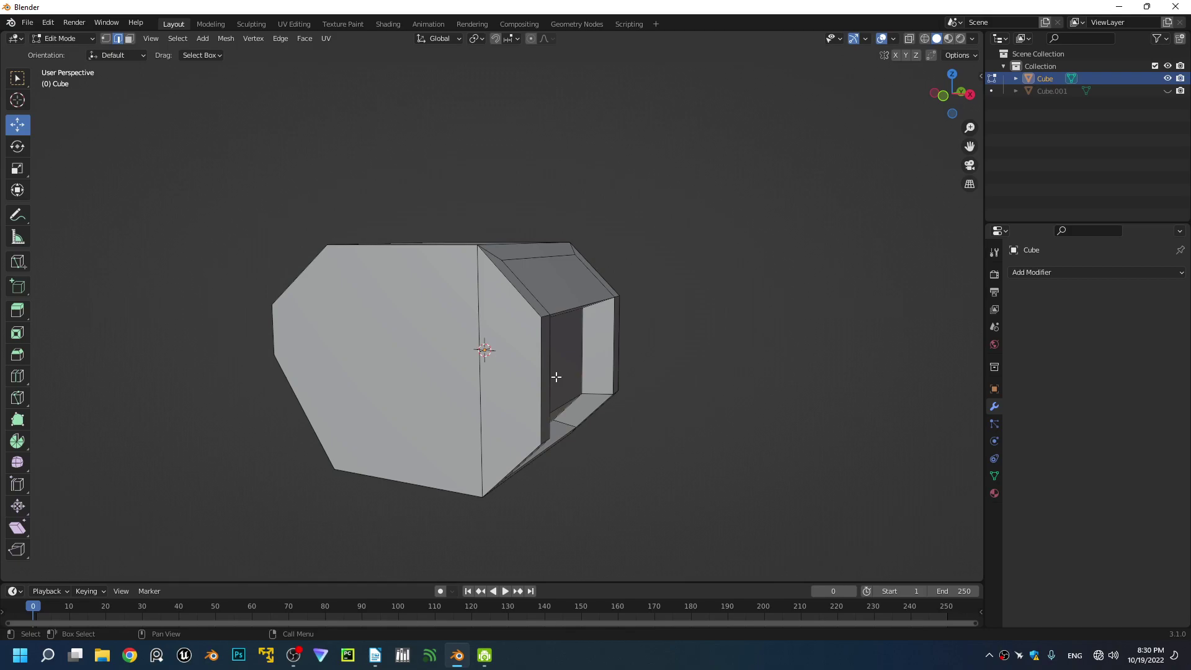
pyautogui.press('1')
pyautogui.moveTo(399, 372); pyautogui.dragTo(487, 388, button='middle')
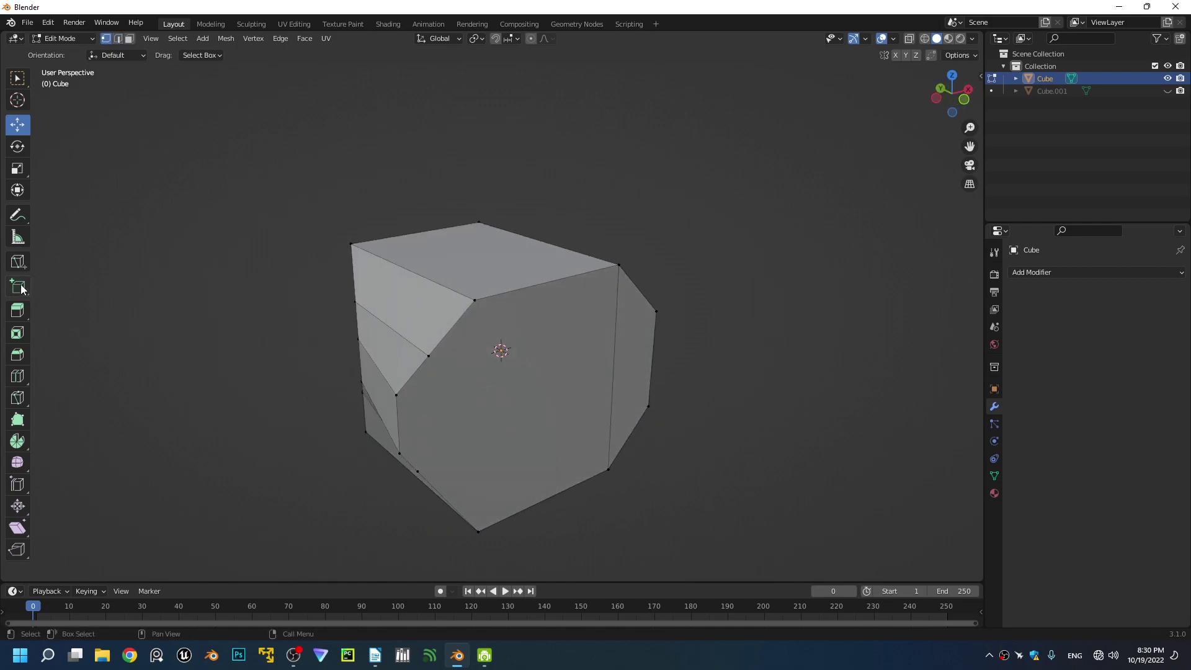
# - Cut the end n-gon with the Line tool from the vertex on its upper slope across to the vertical edge
pyautogui.click(21, 266)
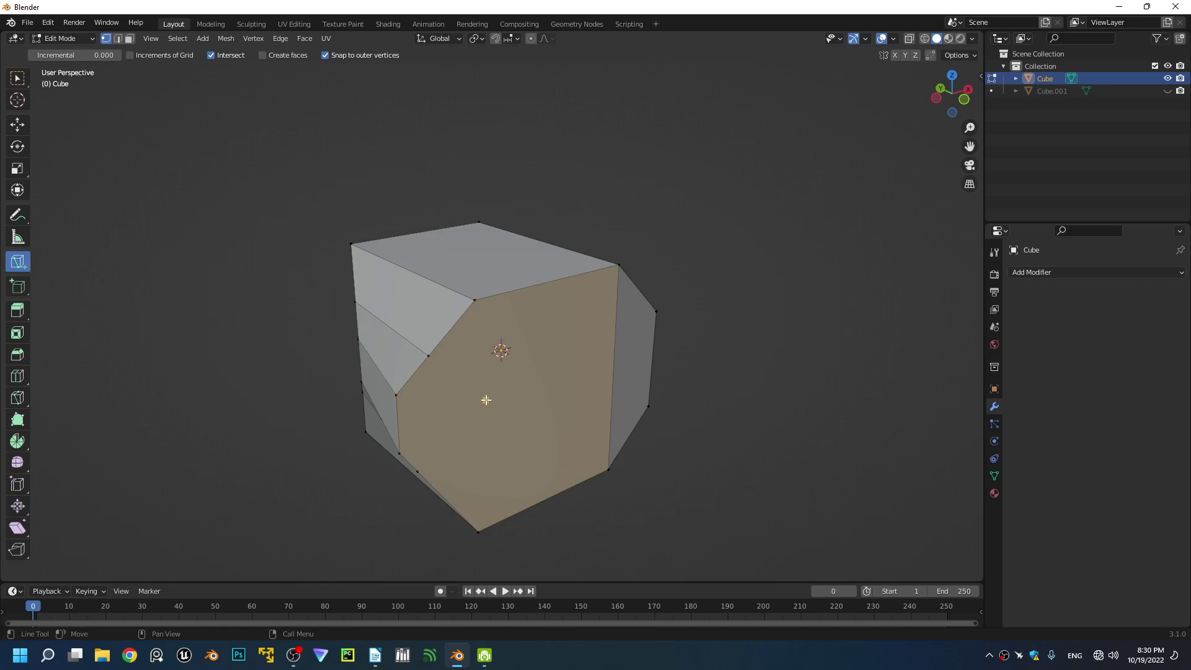
pyautogui.click(429, 357)
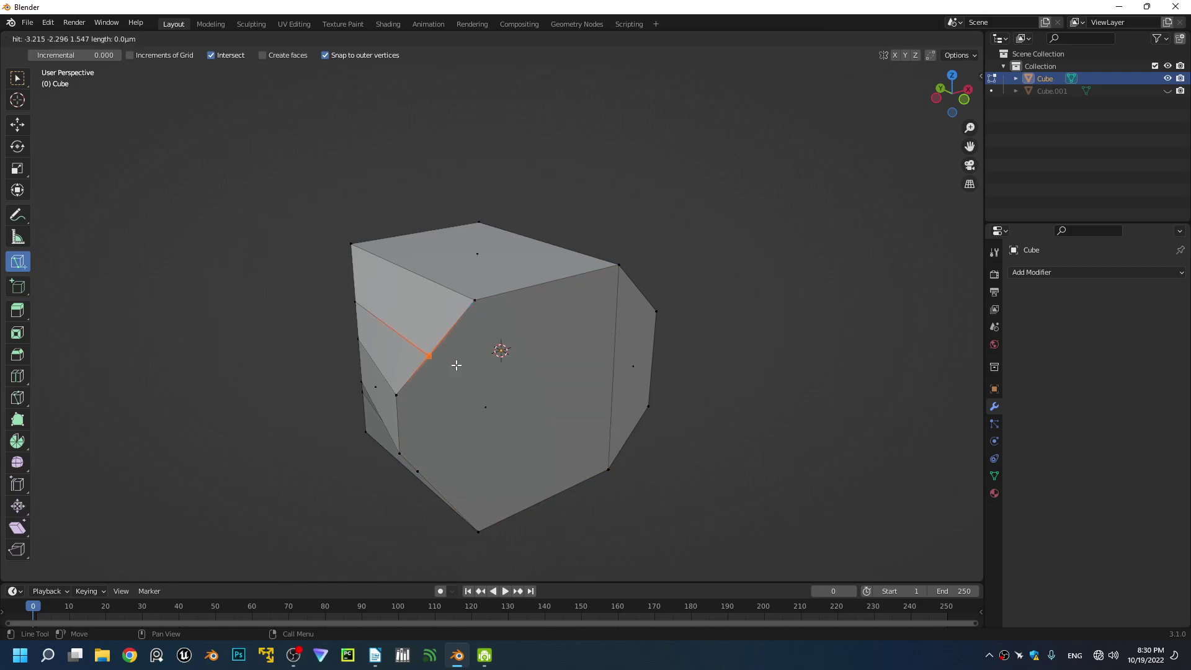
pyautogui.click(614, 299)
pyautogui.press('Return')
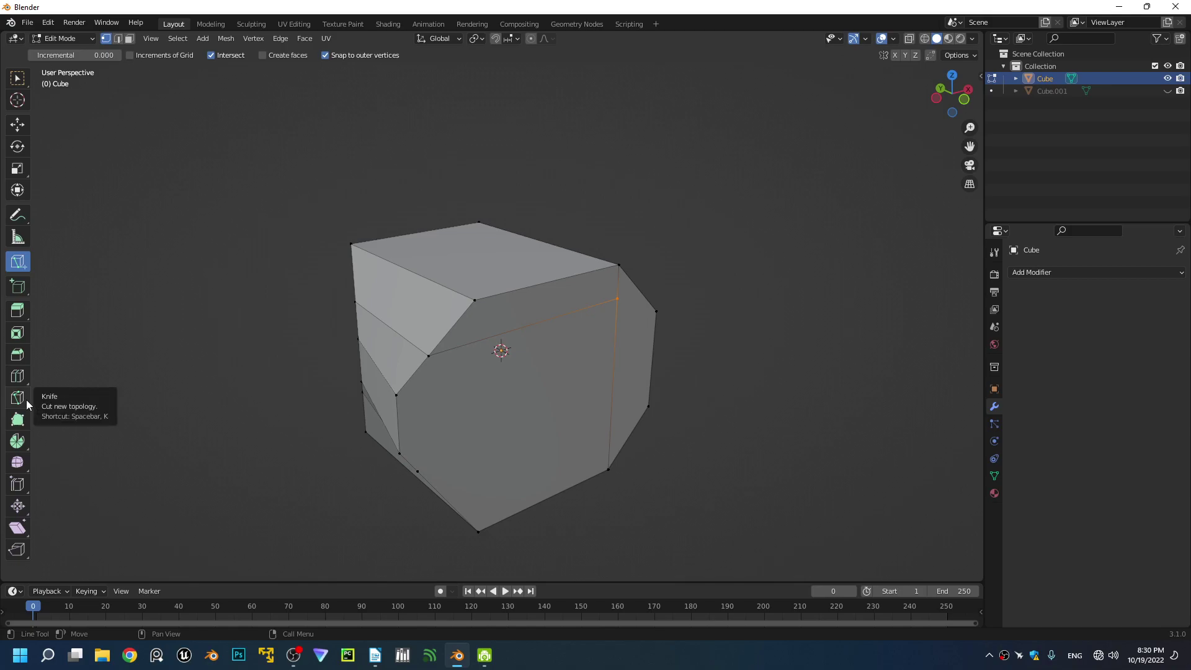
# - Cut the end n-gon with the Knife from the vertex at the upper slope's outer end to the vertical edge
pyautogui.click(26, 400)
pyautogui.click(396, 394)
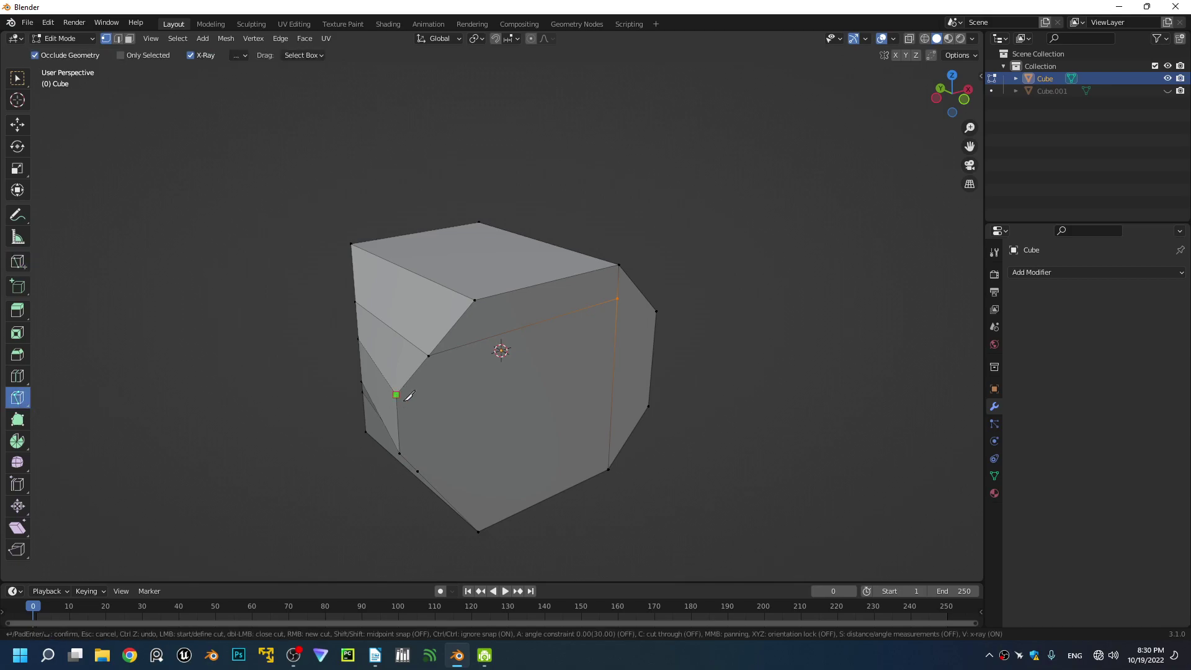
pyautogui.click(618, 340)
pyautogui.moveTo(580, 399); pyautogui.dragTo(519, 391, button='middle')
pyautogui.press('Return')
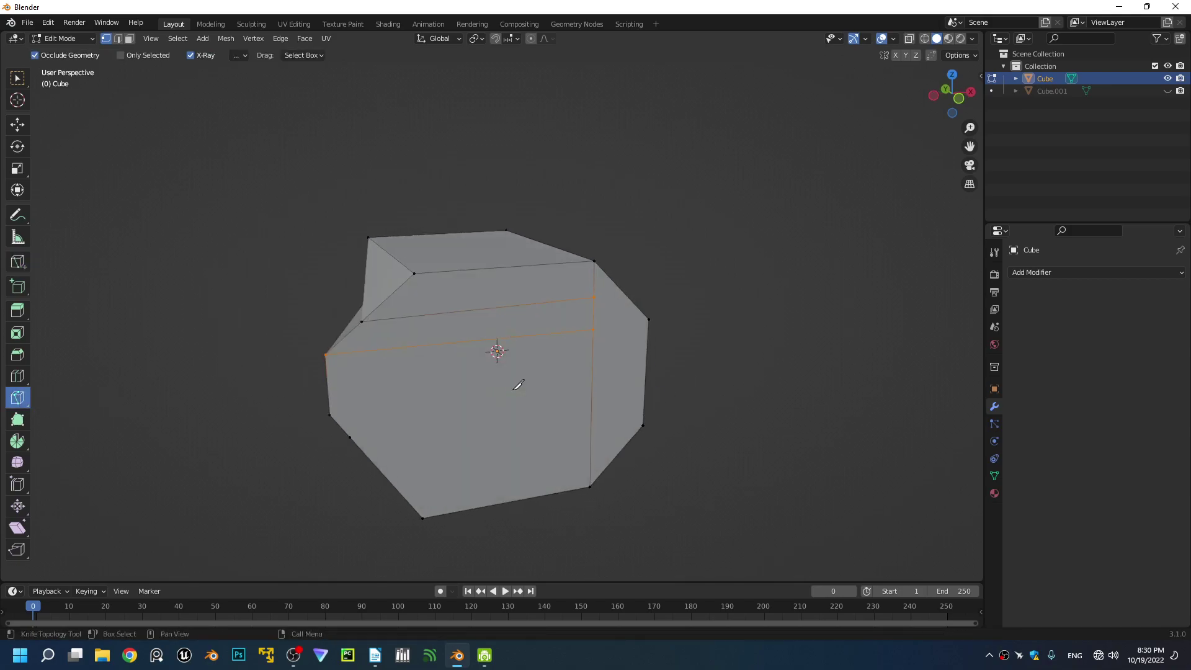
# - Draw two more Line tool cuts from the two lower side vertices across the end face to the vertical edge
pyautogui.moveTo(556, 333); pyautogui.dragTo(522, 335, button='middle')
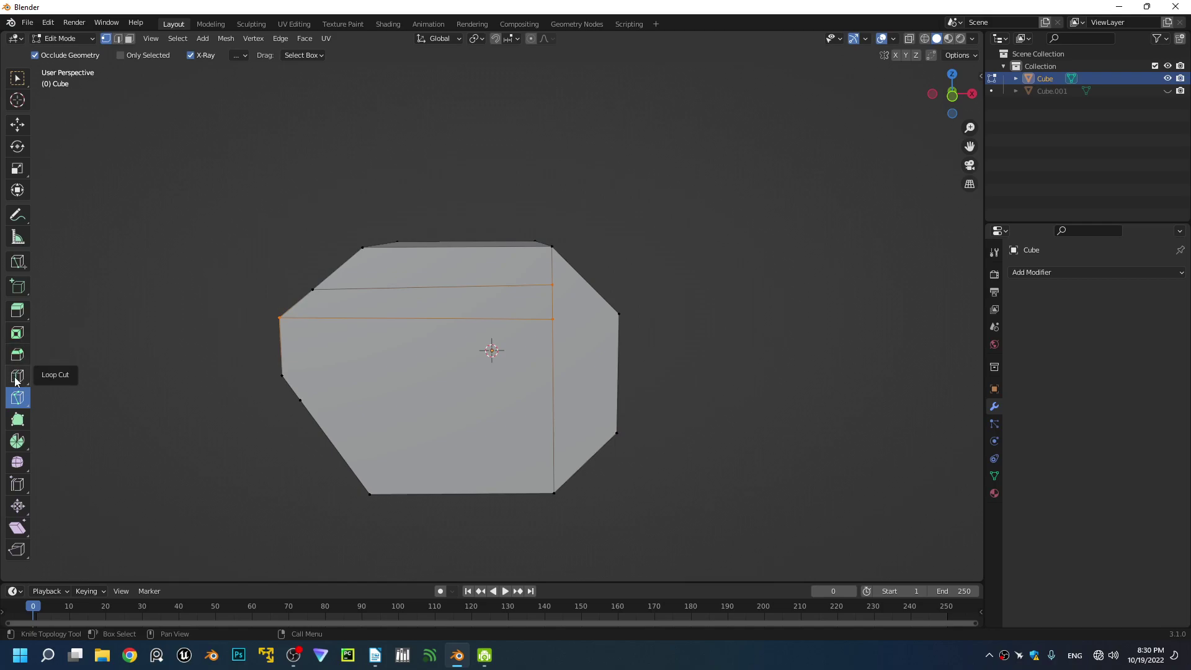
pyautogui.click(17, 261)
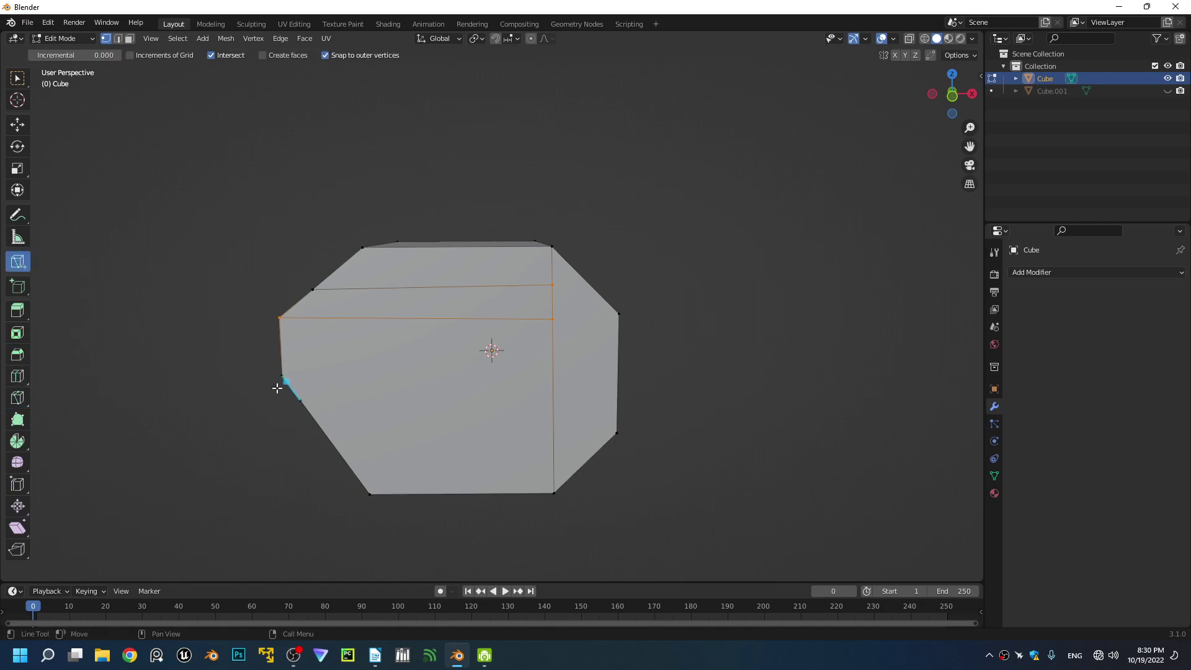
pyautogui.click(283, 375)
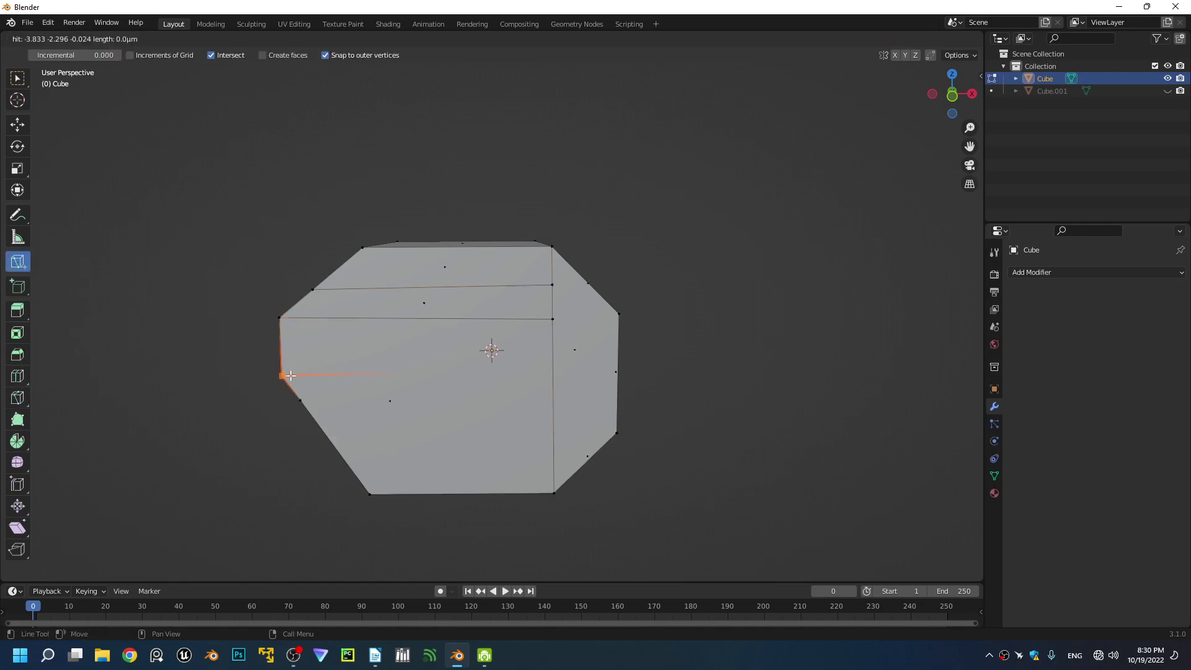
pyautogui.click(556, 375)
pyautogui.click(300, 400)
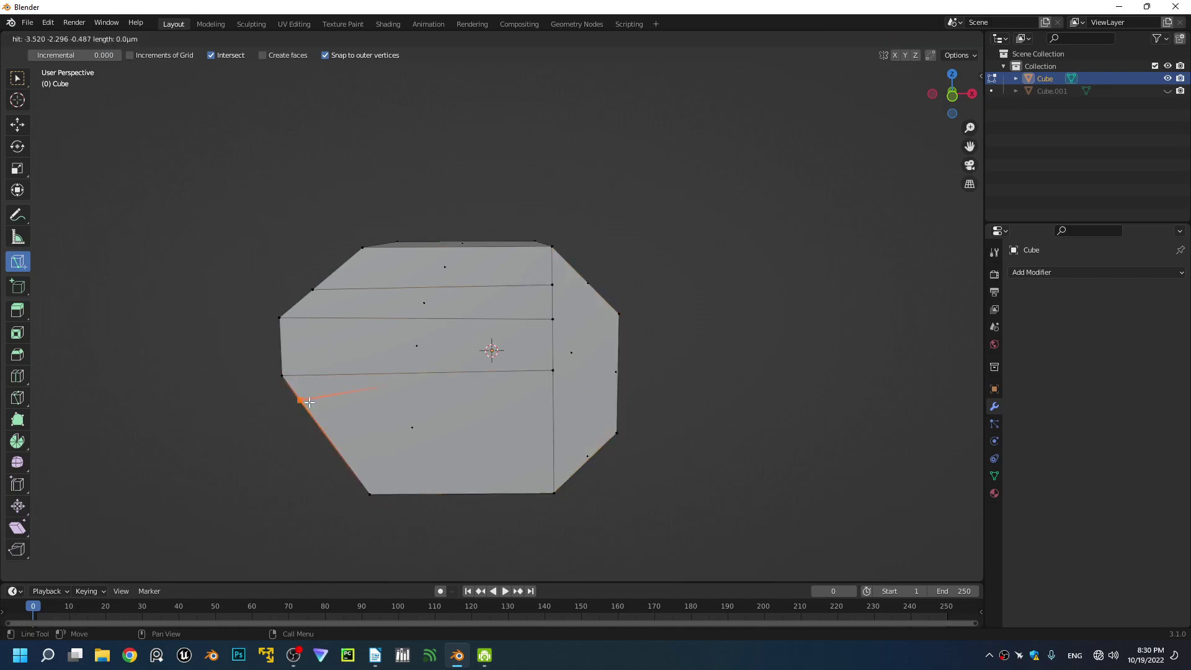
pyautogui.click(553, 394)
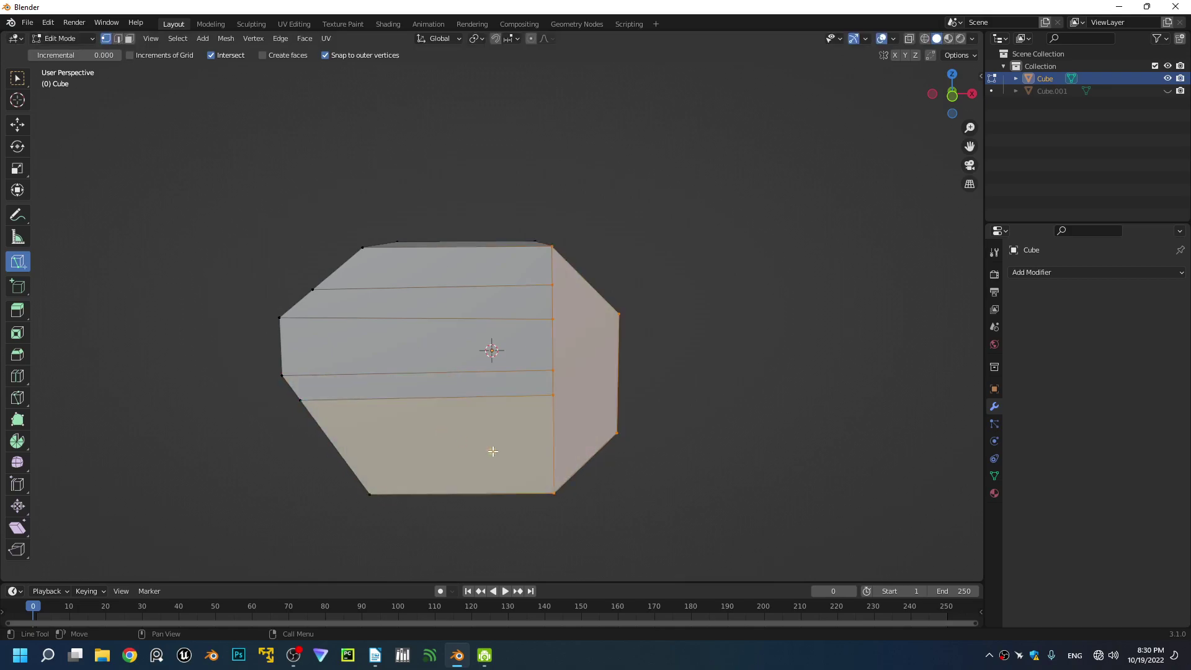
# - Select the three middle segments of the end face's vertical edge and move them along X toward the cut side
pyautogui.moveTo(380, 487)
pyautogui.mouseDown(button='middle')
pyautogui.moveTo(412, 497)
pyautogui.moveTo(546, 362)
pyautogui.mouseUp(button='middle')
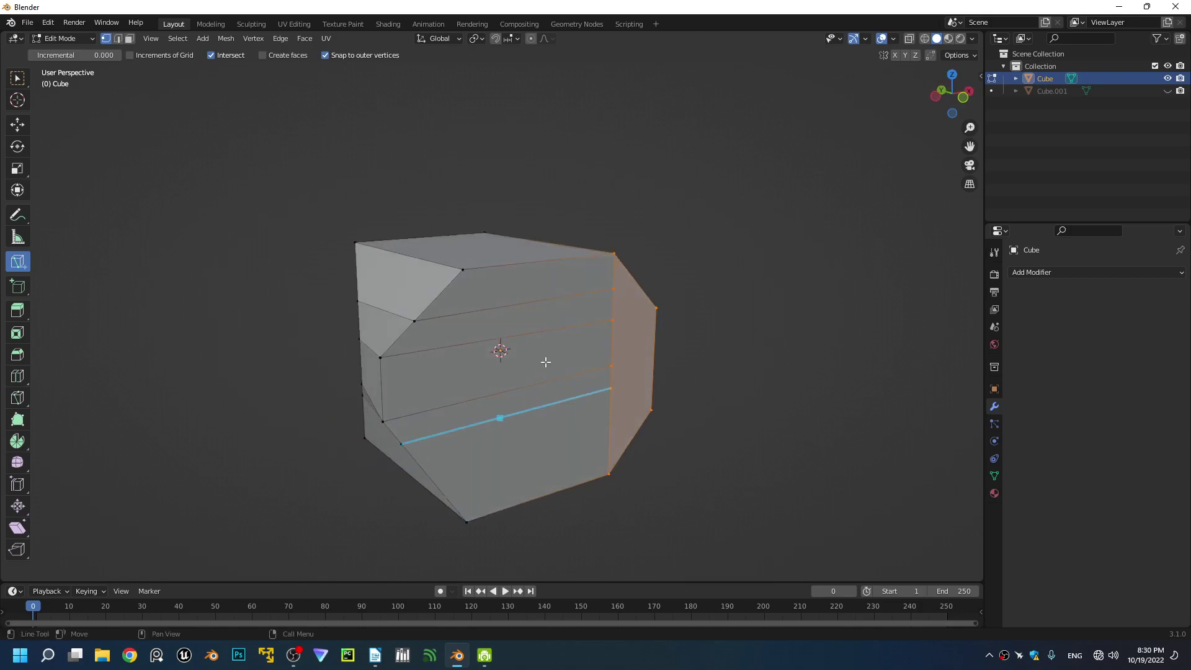
pyautogui.moveTo(532, 432); pyautogui.dragTo(477, 432, button='middle')
pyautogui.press('2')
pyautogui.press('w')
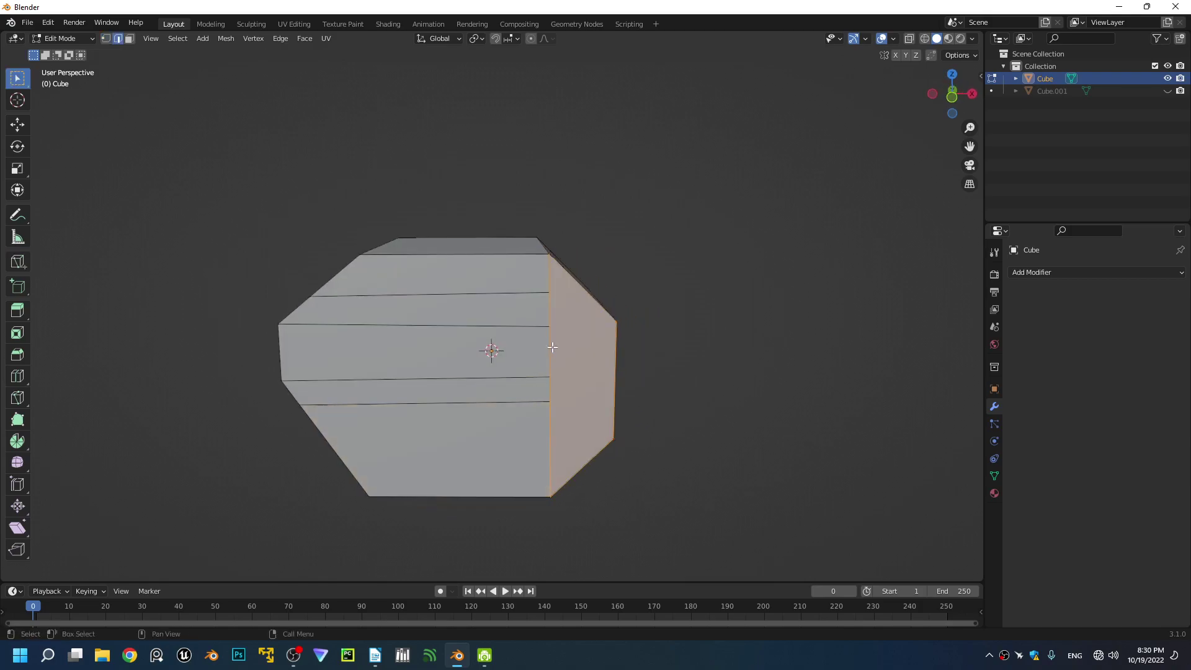
pyautogui.click(550, 307)
pyautogui.keyDown('ctrl'); pyautogui.click(553, 386); pyautogui.keyUp('ctrl')
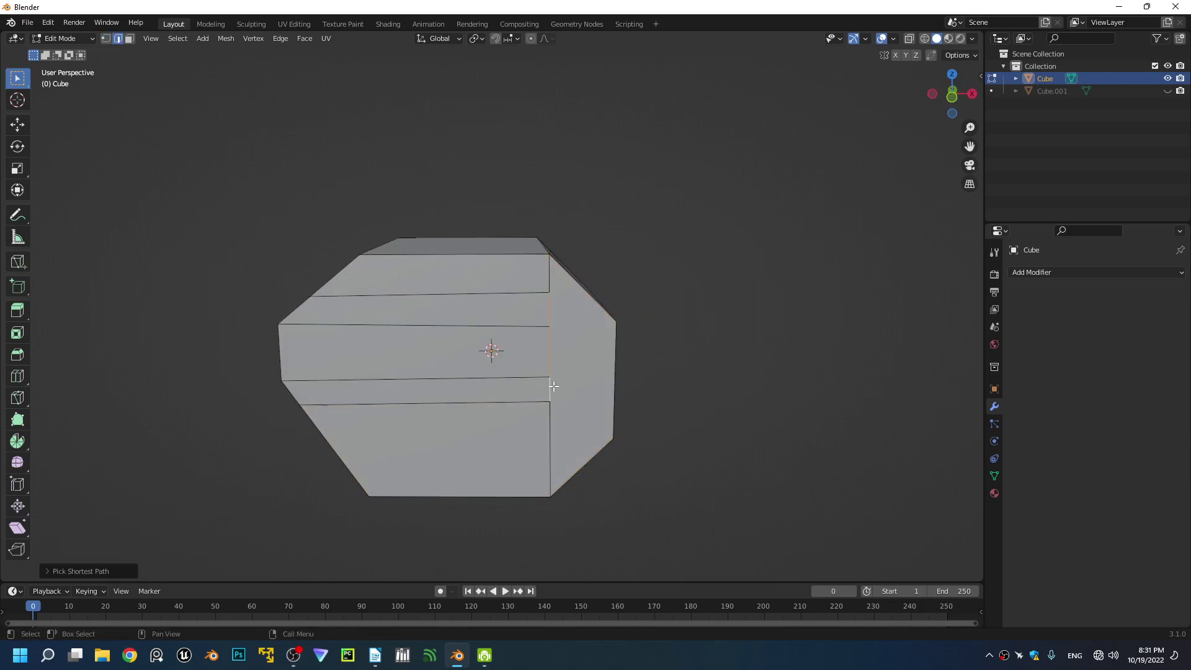
pyautogui.hotkey('shift', 'space')
pyautogui.press('g')
pyautogui.moveTo(590, 350); pyautogui.dragTo(508, 349)
# - Connect the end face's top and bottom corner vertices with a new straight vertical edge
pyautogui.click(545, 252)
pyautogui.keyDown('shift'); pyautogui.click(550, 496); pyautogui.keyUp('shift')
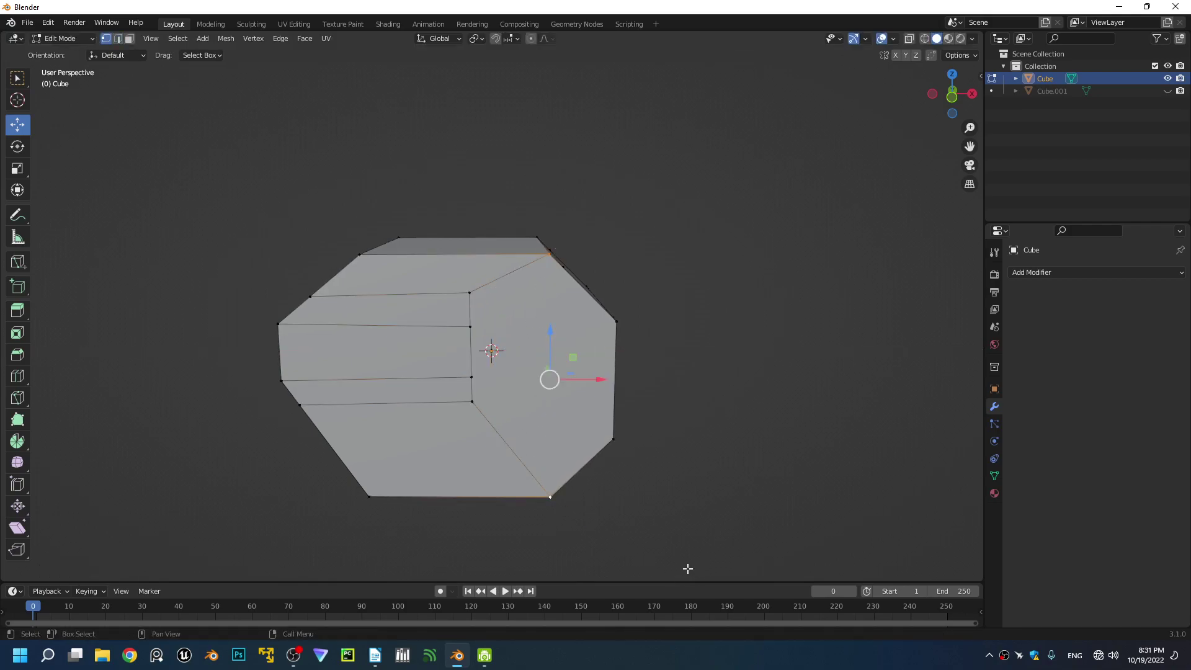
pyautogui.press('j')
# - Move the central segment of the shifted vertical edge farther along X, then return to vertex mode
pyautogui.press('2')
pyautogui.click(470, 350)
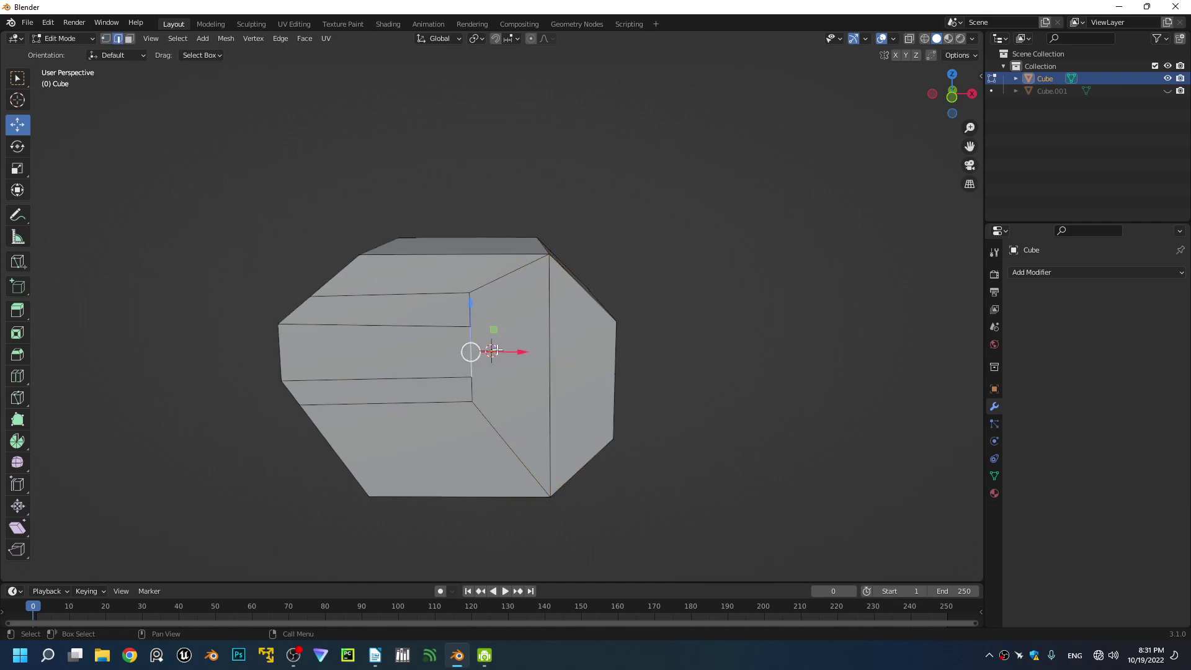
pyautogui.moveTo(517, 350); pyautogui.dragTo(461, 346)
pyautogui.press('1')
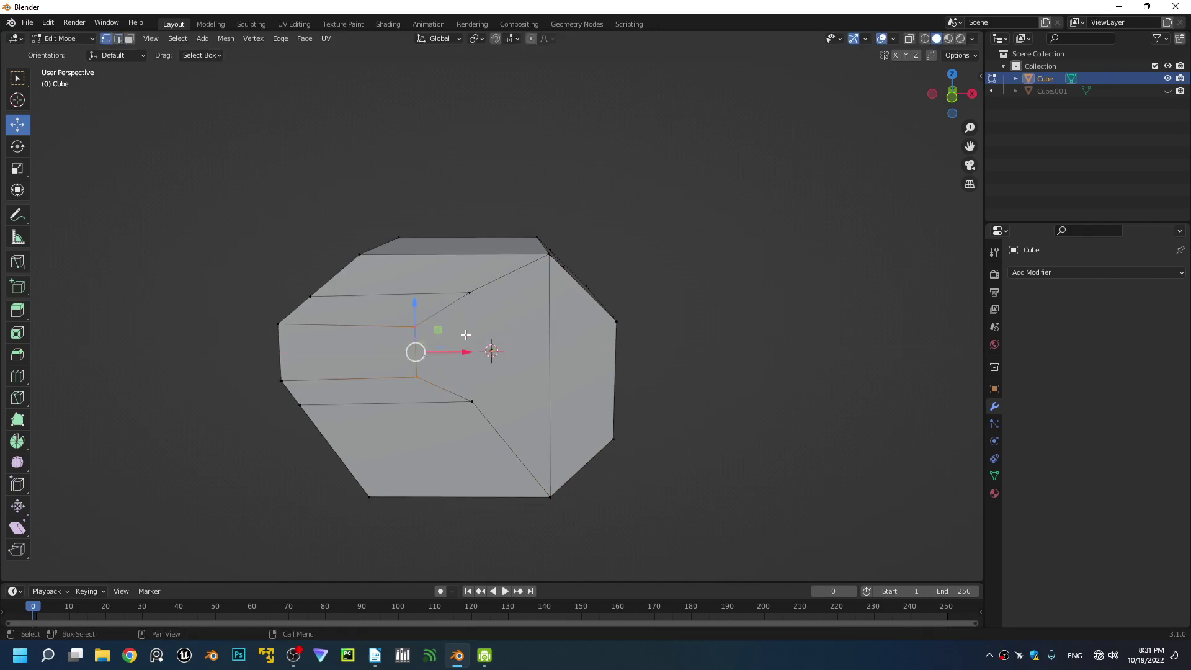
# - Connect the end face's two outer cut vertices with a new vertical edge
pyautogui.click(471, 295)
pyautogui.keyDown('shift'); pyautogui.click(477, 398); pyautogui.keyUp('shift')
pyautogui.moveTo(334, 327); pyautogui.dragTo(371, 346, button='middle')
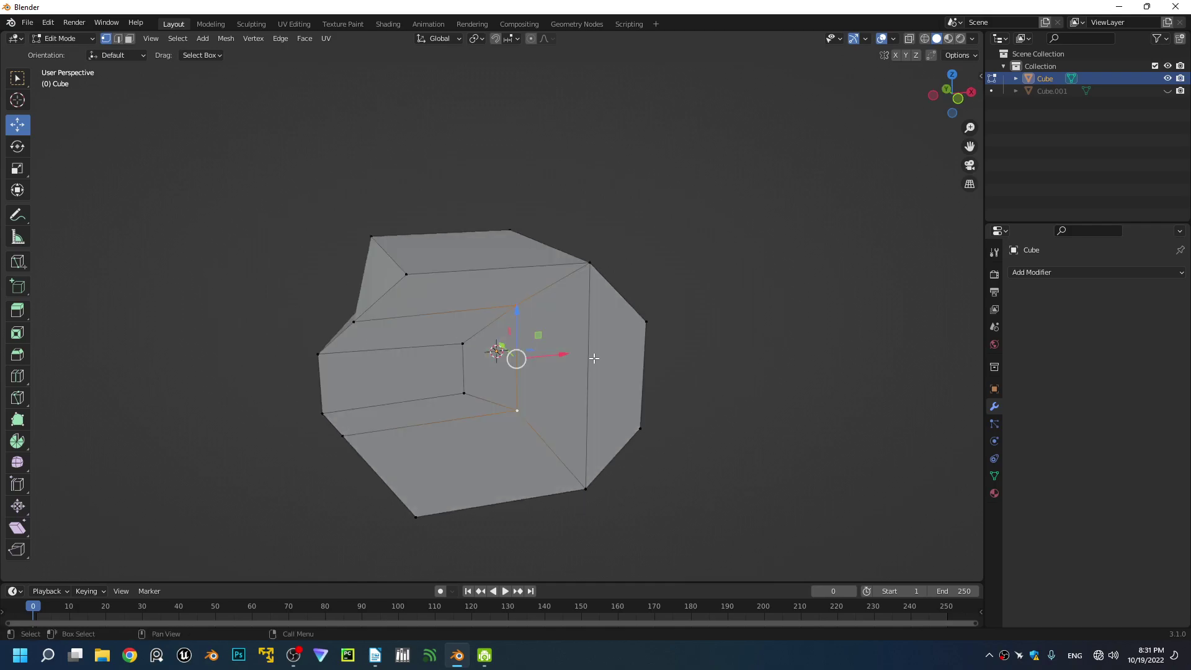
pyautogui.scroll(-3, 594, 358)
pyautogui.moveTo(594, 358); pyautogui.dragTo(485, 366, button='middle')
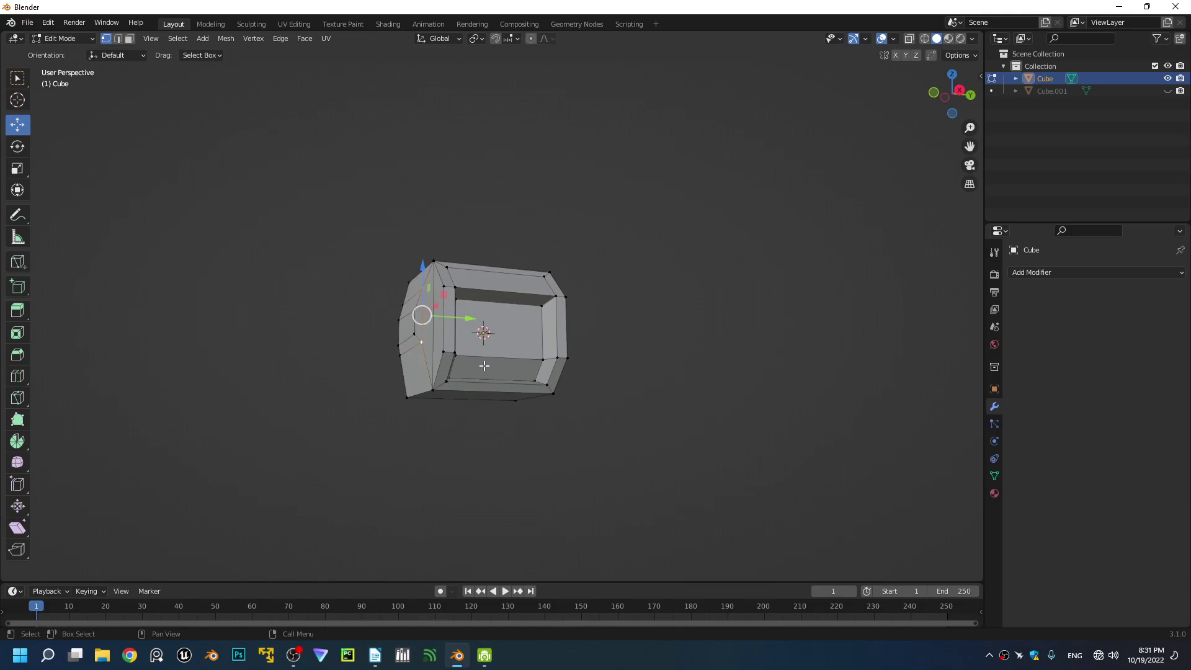
pyautogui.scroll(4, 484, 366)
pyautogui.moveTo(484, 366); pyautogui.dragTo(487, 418, button='middle')
pyautogui.scroll(-4, 472, 440)
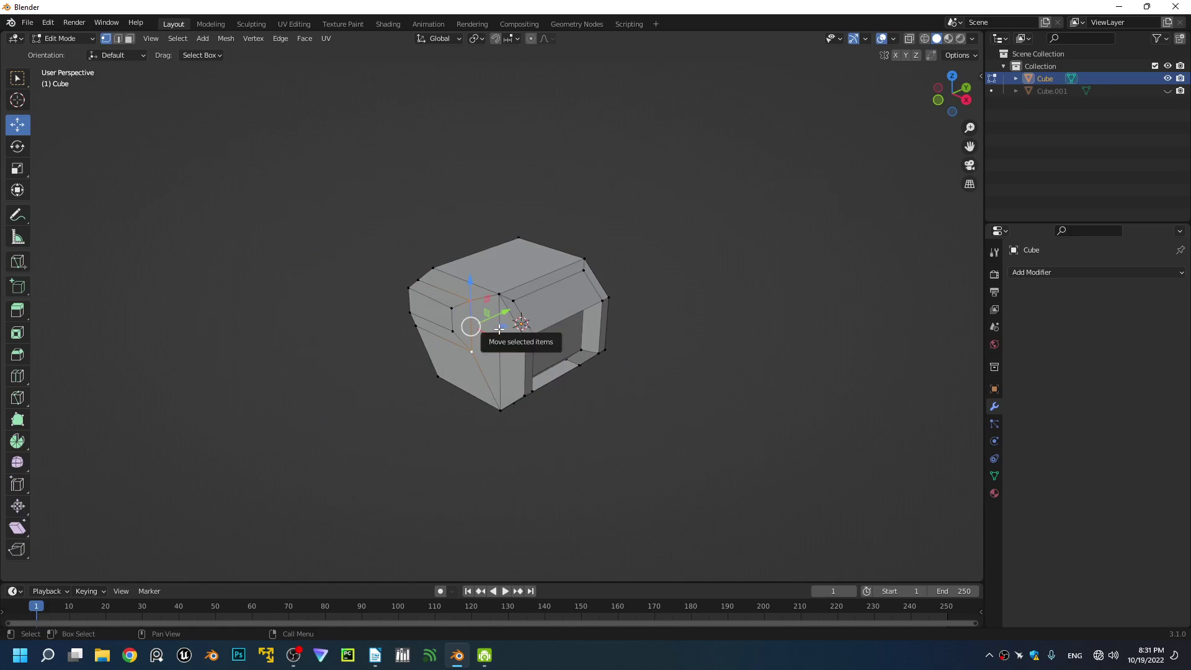
# - Return to Object Mode, add a plane and move it clear of the cube in the XY plane
pyautogui.press('Tab')
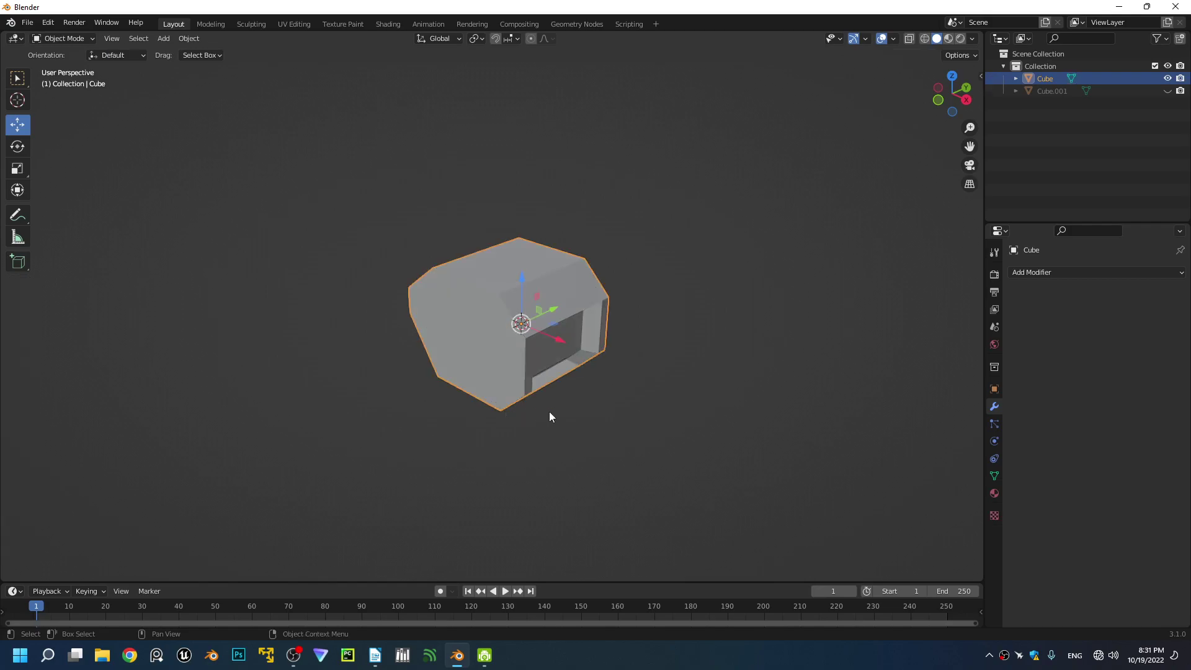
pyautogui.keyDown('shift'); pyautogui.moveTo(549, 412); pyautogui.dragTo(449, 409, button='middle'); pyautogui.keyUp('shift')
pyautogui.click(531, 428)
pyautogui.hotkey('shift', 'a')
pyautogui.moveTo(508, 387)
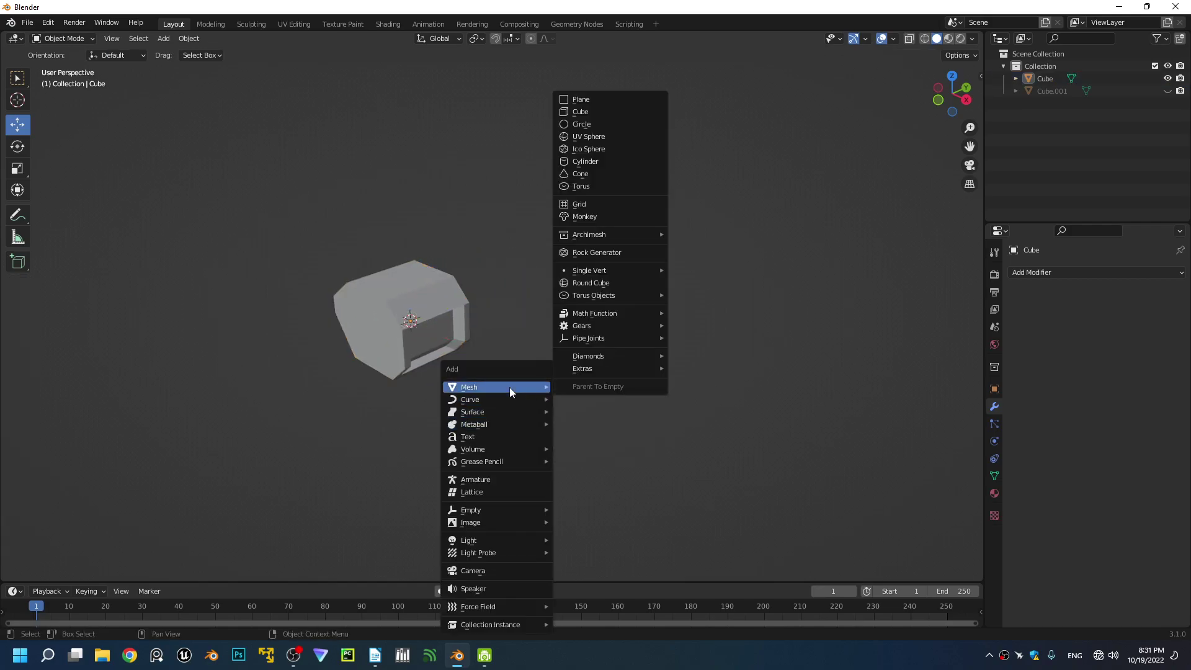
pyautogui.click(584, 104)
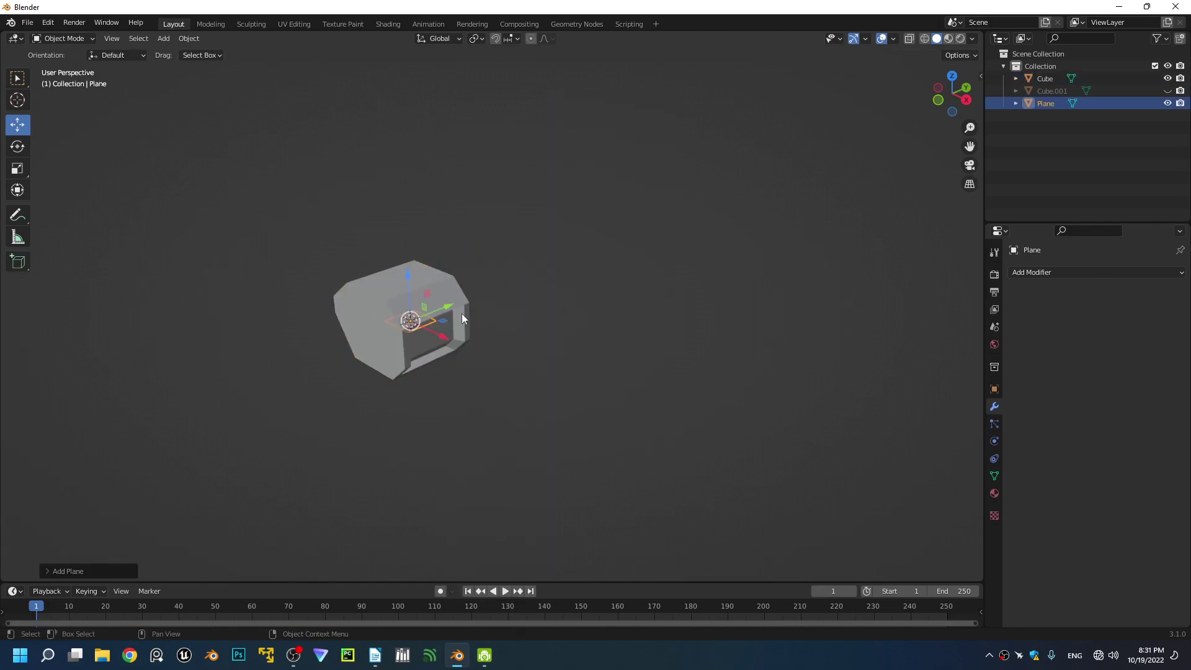
pyautogui.moveTo(441, 322); pyautogui.dragTo(591, 297)
# - Open the plane for editing and add one centred loop cut running along X
pyautogui.scroll(3, 658, 290)
pyautogui.press('Tab')
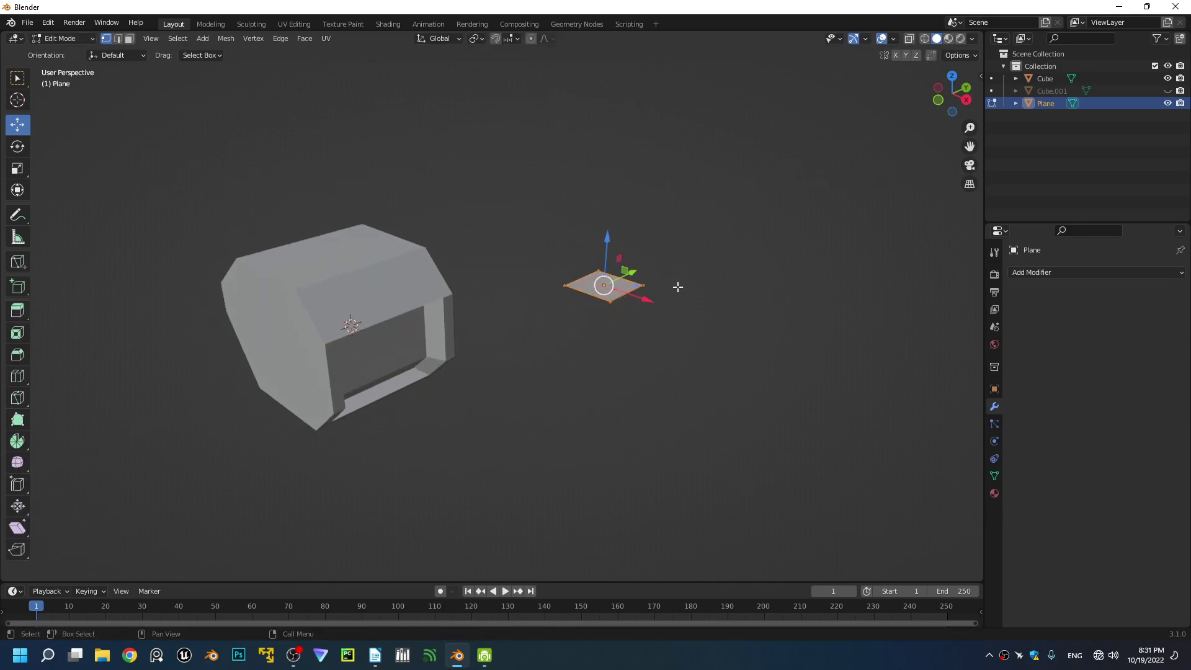
pyautogui.keyDown('shift'); pyautogui.moveTo(678, 288); pyautogui.dragTo(541, 383, button='middle'); pyautogui.keyUp('shift')
pyautogui.scroll(4, 496, 426)
pyautogui.moveTo(495, 428); pyautogui.dragTo(479, 468, button='middle')
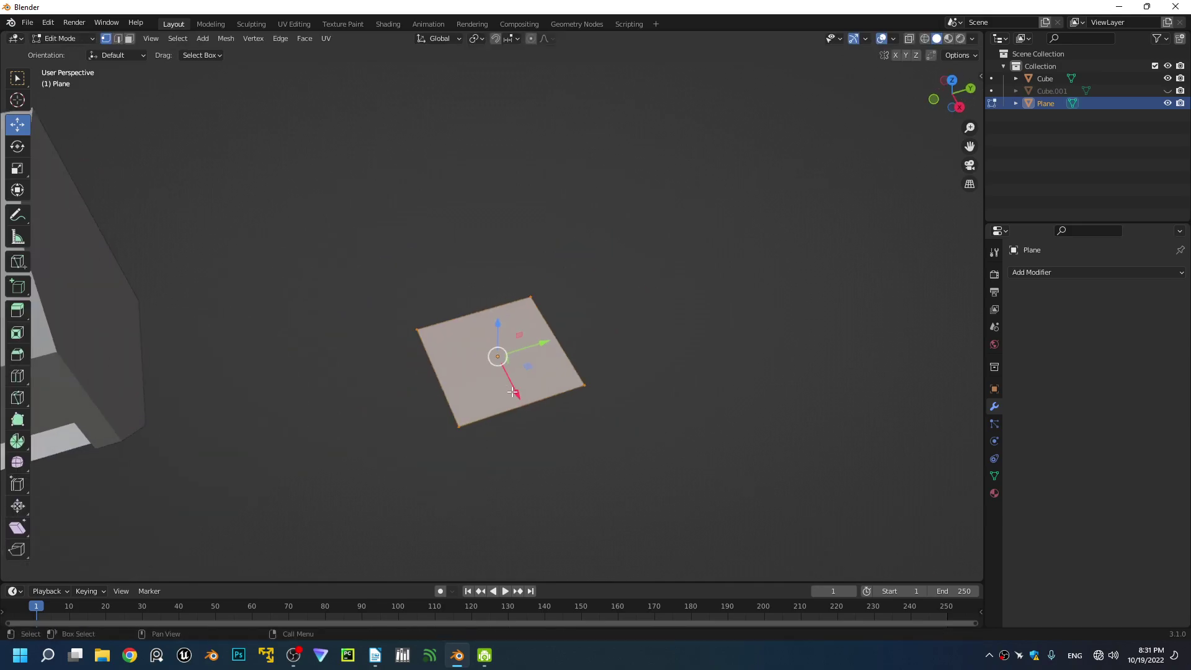
pyautogui.hotkey('ctrl', 'r')
pyautogui.click(541, 405)
pyautogui.rightClick(541, 405)
pyautogui.scroll(1, 541, 290)
# - Connect two opposite plane corners through the middle, and move the resulting centre vertex within the XY plane toward one side
pyautogui.click(541, 289)
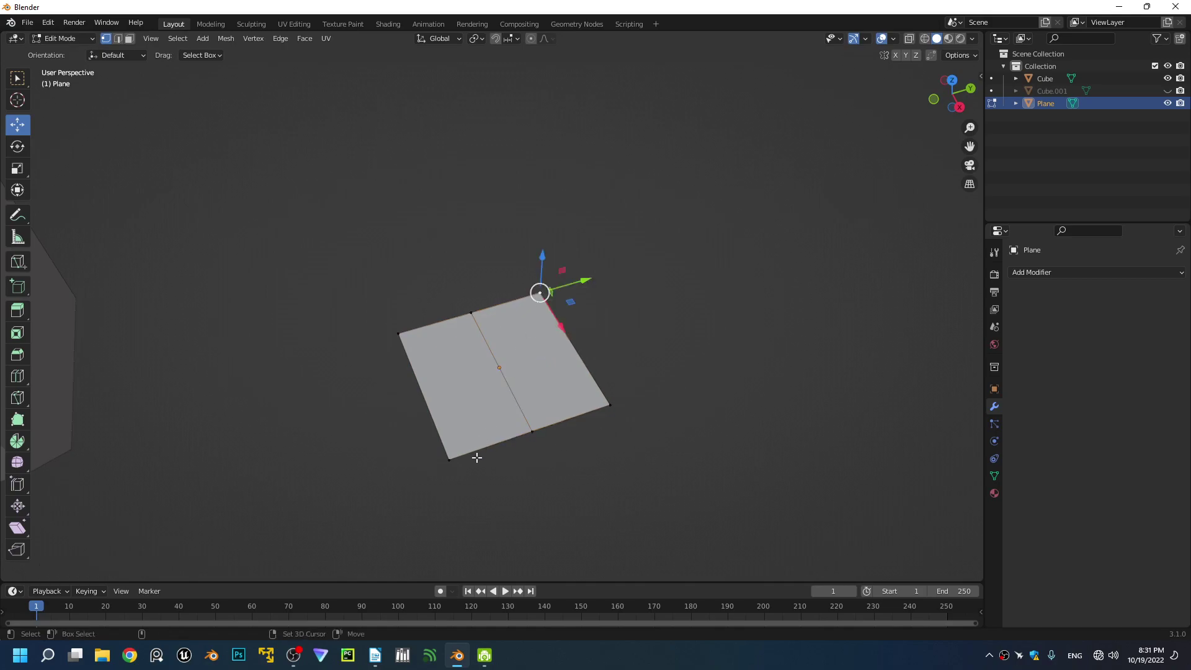
pyautogui.keyDown('shift'); pyautogui.click(479, 461); pyautogui.keyUp('shift')
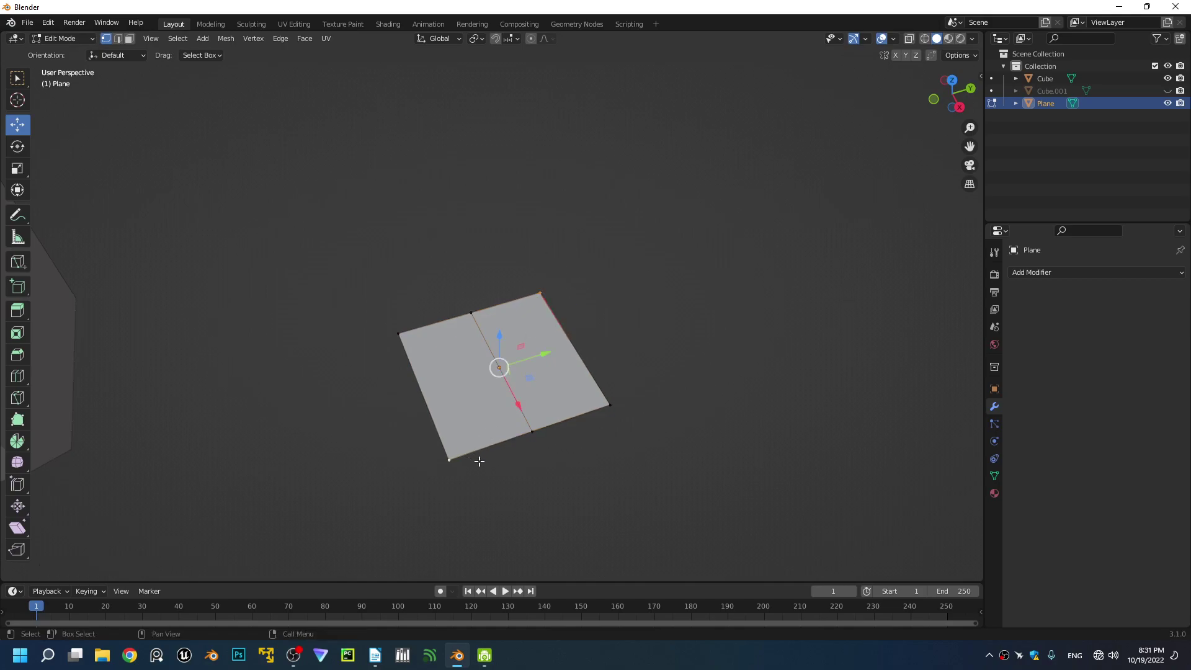
pyautogui.click(501, 365)
pyautogui.moveTo(531, 379); pyautogui.dragTo(455, 359)
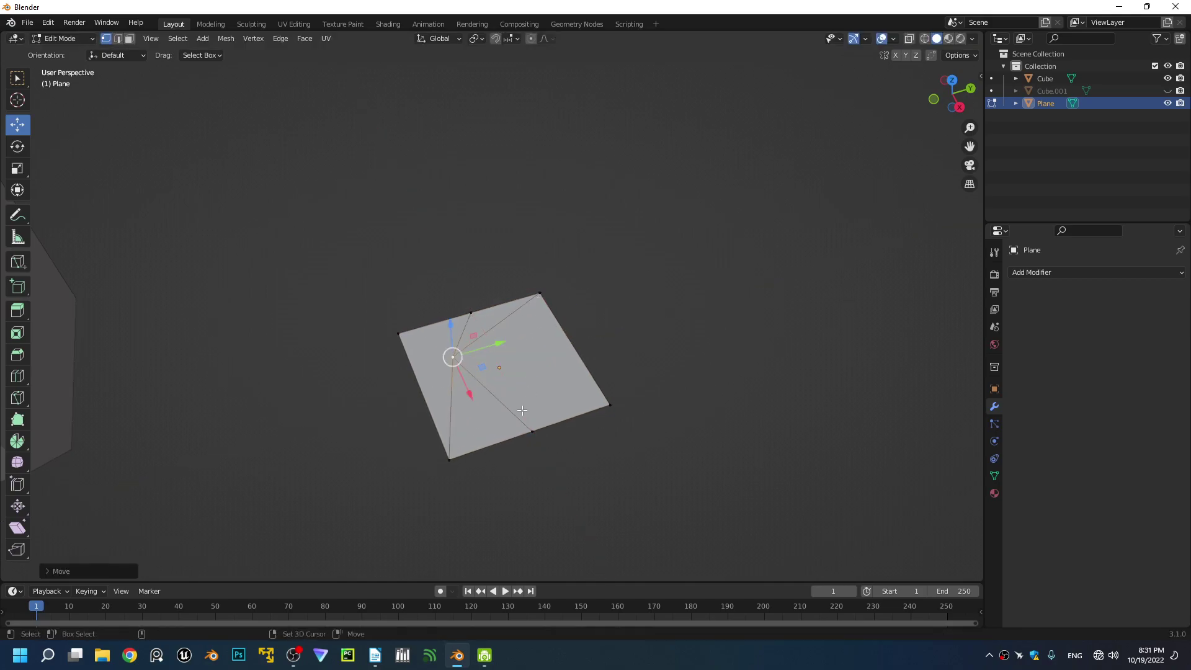
# - Connect the far corner vertex to the opposite edge's midpoint, and dissolve that midpoint vertex together with its edges
pyautogui.click(540, 294)
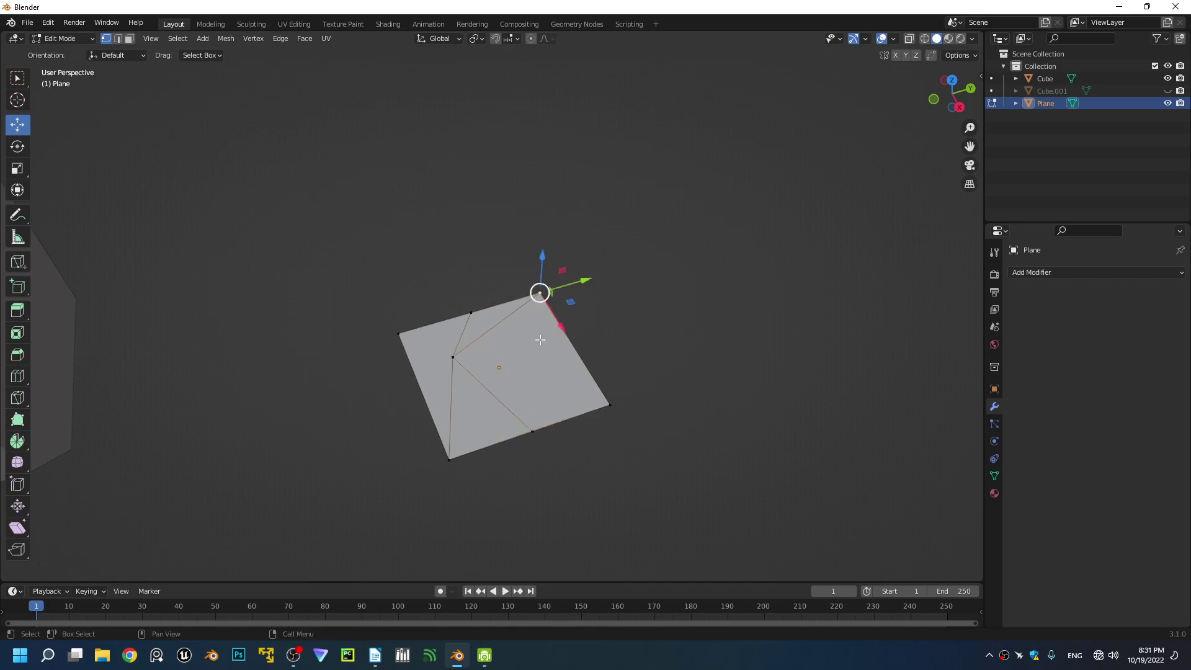
pyautogui.keyDown('shift'); pyautogui.click(532, 430); pyautogui.keyUp('shift')
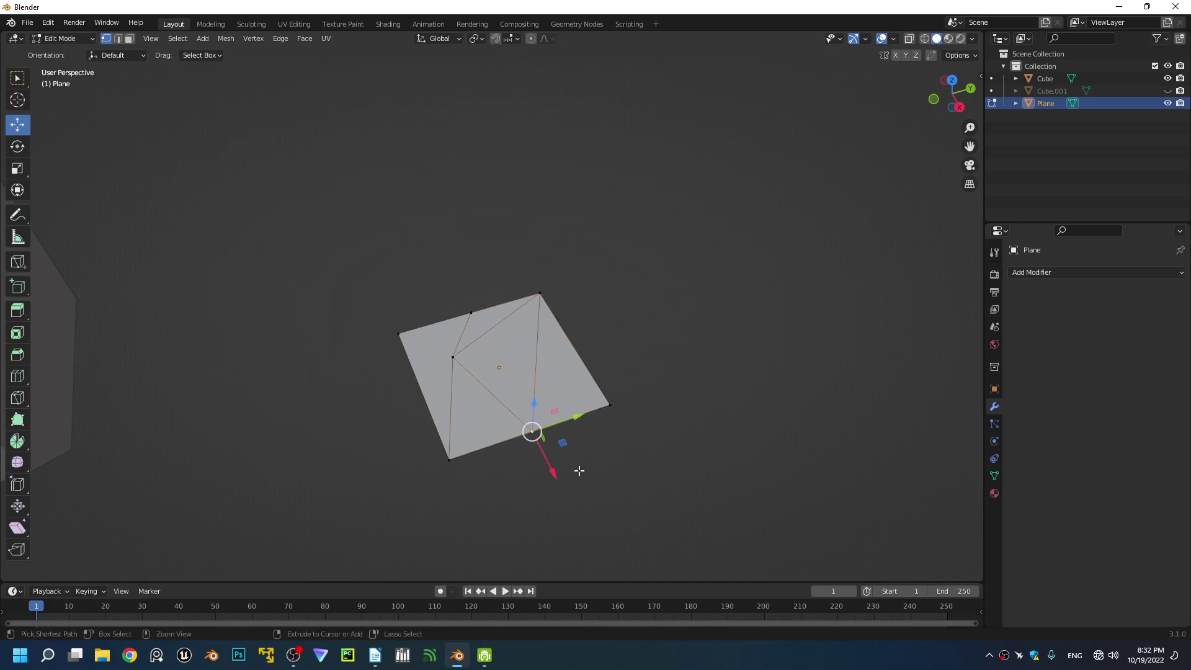
pyautogui.hotkey('ctrl', 'x')
# - Add two crossing loop cuts through the plane's irregular faces, leaving both at their default centred positions
pyautogui.hotkey('ctrl', 'r')
pyautogui.click(576, 343)
pyautogui.rightClick(576, 344)
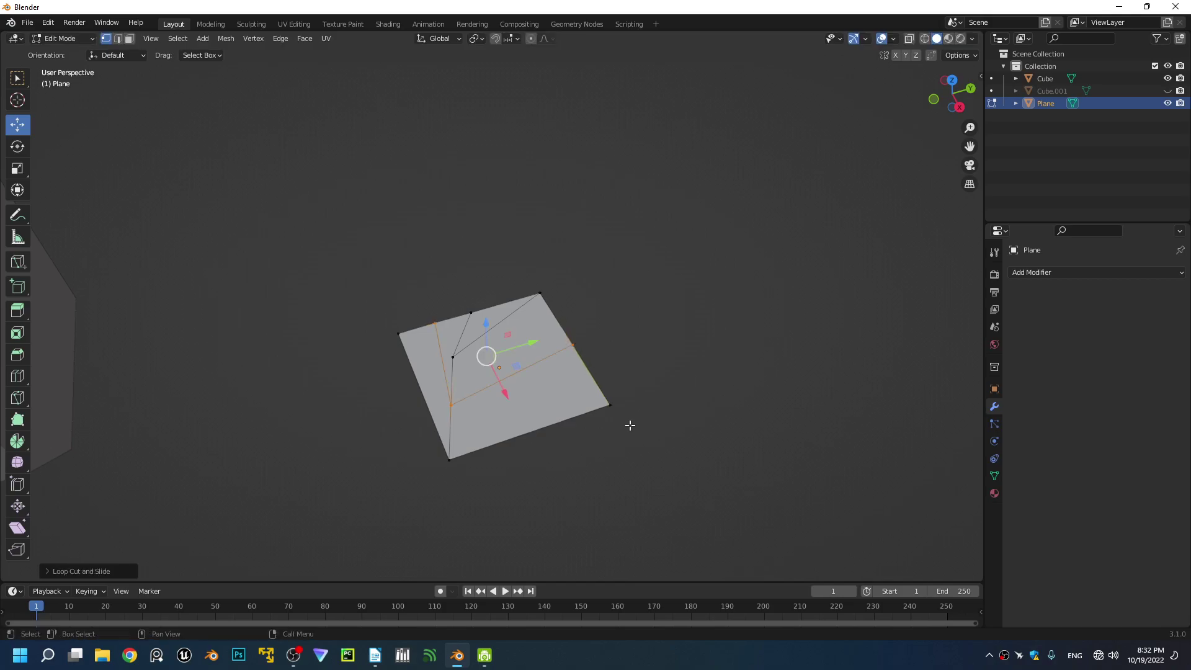
pyautogui.click(455, 358)
pyautogui.hotkey('ctrl', 'r')
pyautogui.click(514, 374)
pyautogui.rightClick(515, 374)
pyautogui.click(704, 489)
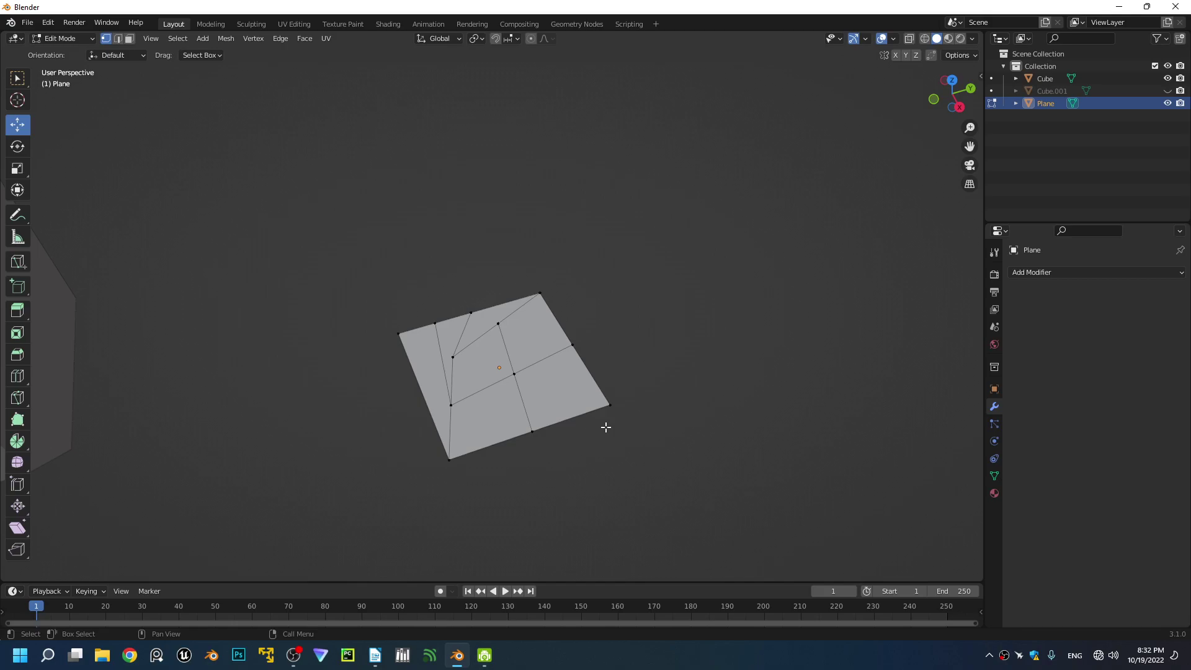
# - Select the plane's outer boundary edges, extrude them and move the extrusion down along Z to form side walls
pyautogui.click(604, 409)
pyautogui.press('2')
pyautogui.keyDown('alt'); pyautogui.click(584, 353); pyautogui.keyUp('alt')
pyautogui.moveTo(523, 348); pyautogui.dragTo(471, 322, button='middle')
pyautogui.press('e')
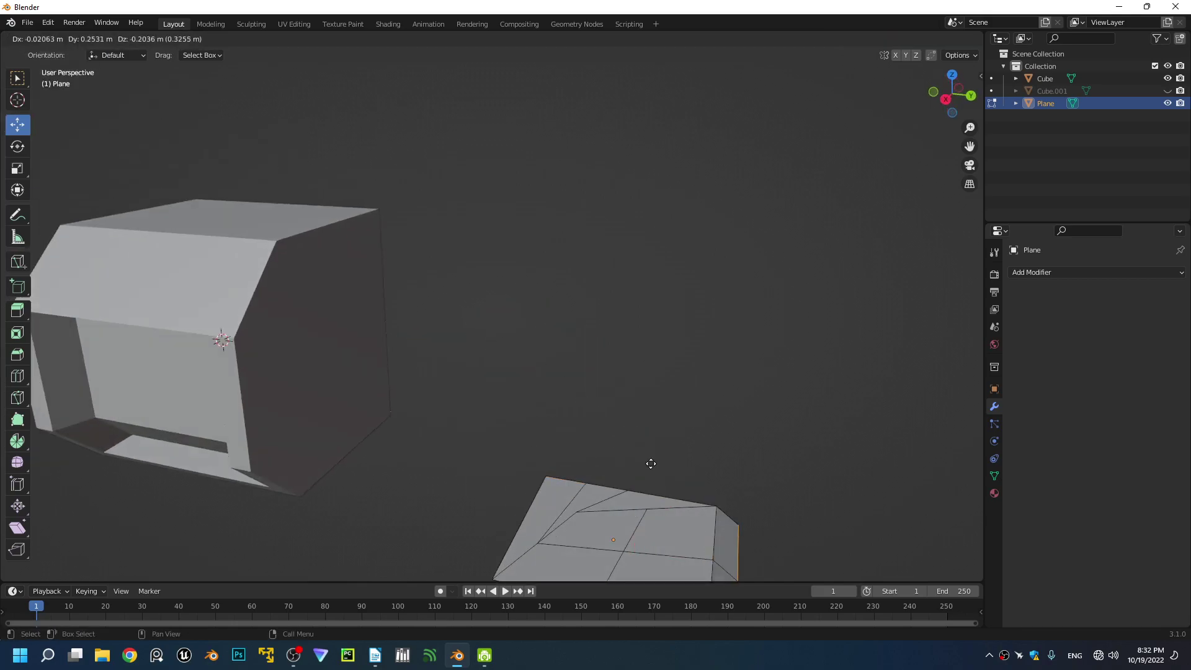
pyautogui.rightClick(657, 468)
pyautogui.keyDown('shift'); pyautogui.moveTo(676, 480); pyautogui.dragTo(627, 403, button='middle'); pyautogui.keyUp('shift')
pyautogui.moveTo(615, 404); pyautogui.dragTo(619, 444)
pyautogui.moveTo(620, 462); pyautogui.dragTo(527, 366, button='middle')
pyautogui.scroll(-2, 641, 353)
# - Hide the cube in Object Mode, select the plane and reopen it for editing
pyautogui.press('Tab')
pyautogui.click(426, 194)
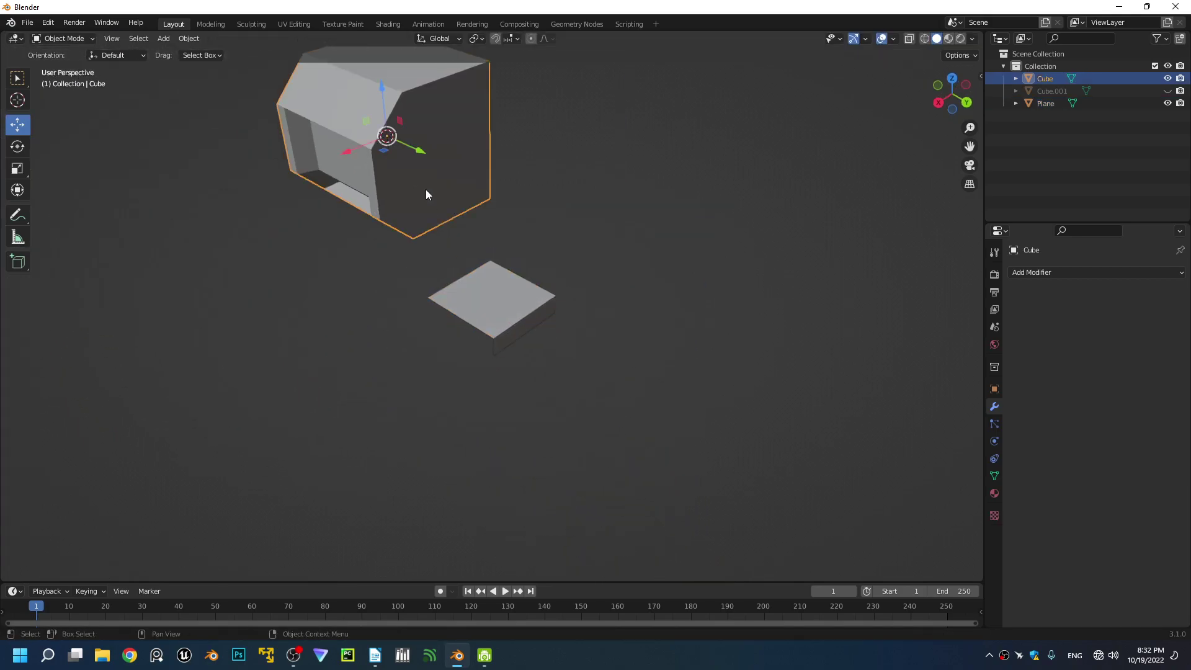
pyautogui.press('h')
pyautogui.click(537, 280)
pyautogui.scroll(-2, 533, 286)
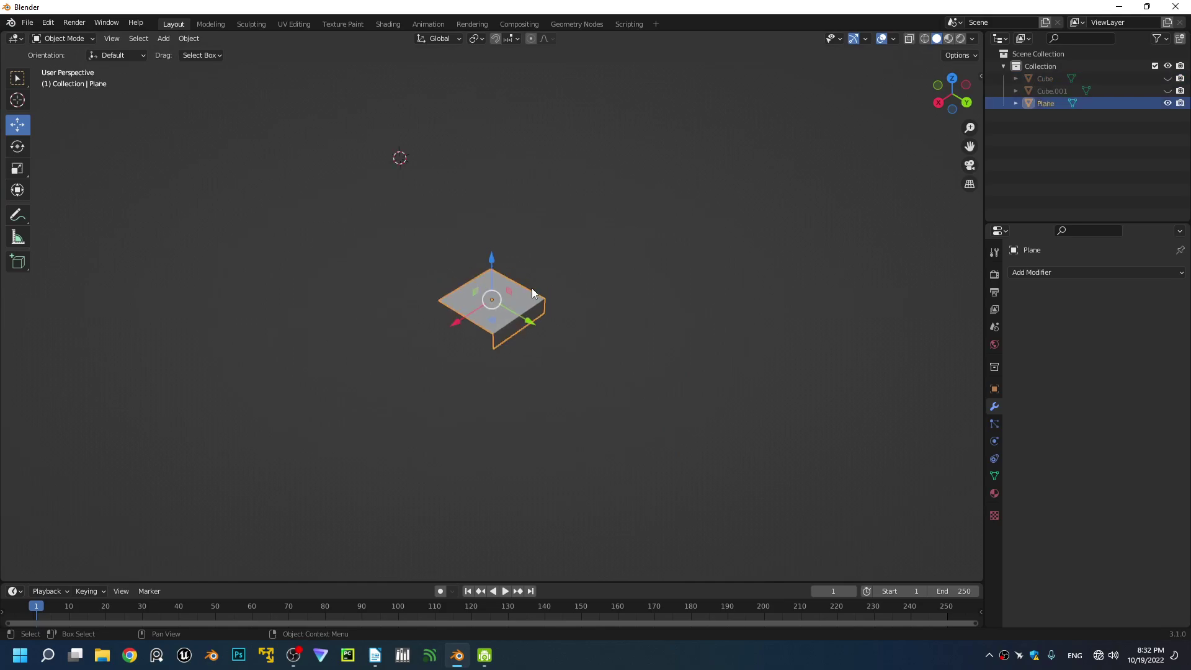
pyautogui.moveTo(525, 323); pyautogui.dragTo(456, 283)
pyautogui.press('Tab')
pyautogui.scroll(5, 453, 279)
pyautogui.press('KP_Decimal')
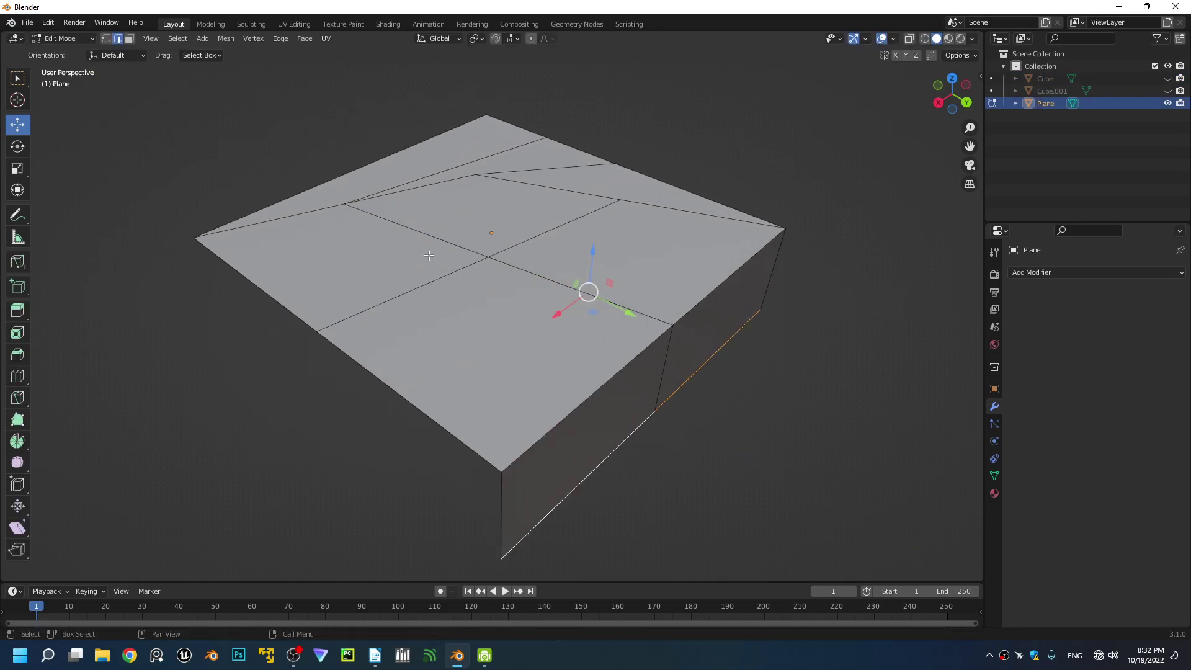
# - Dissolve two of the inner edge segments around the top face's off-centre vertices
pyautogui.scroll(-4, 429, 258)
pyautogui.moveTo(474, 287); pyautogui.dragTo(593, 298, button='middle')
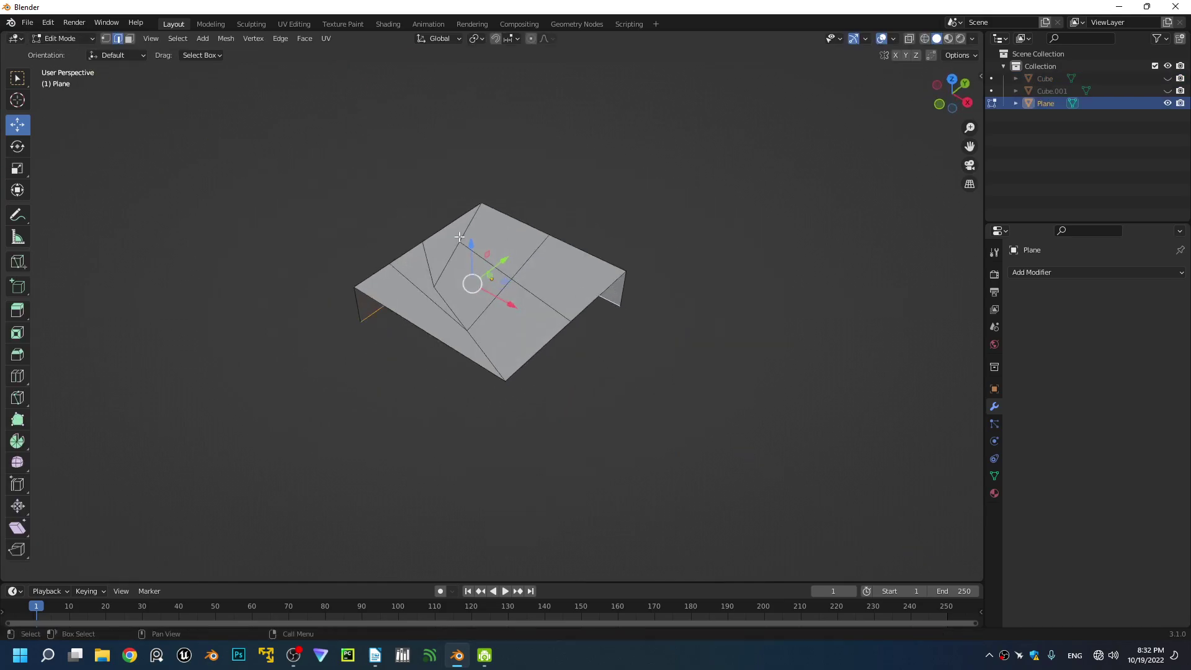
pyautogui.click(486, 264)
pyautogui.hotkey('ctrl', 'x')
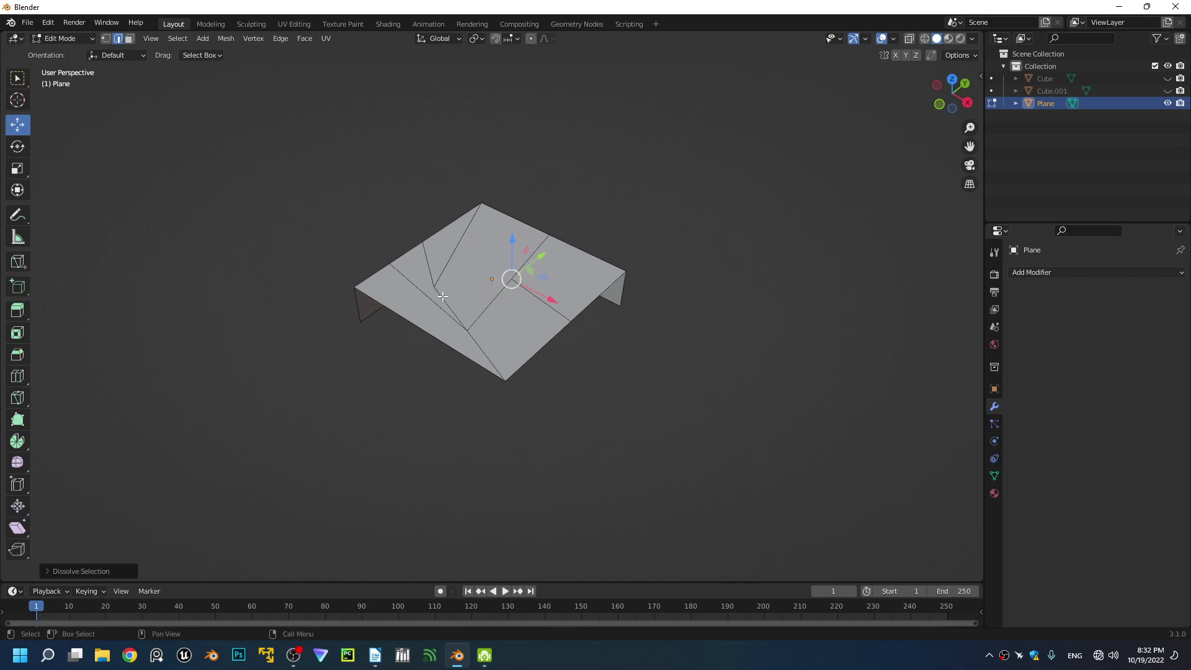
pyautogui.click(444, 297)
pyautogui.hotkey('ctrl', 'x')
pyautogui.scroll(-1, 492, 315)
# - Dissolve the short leftover edge between the top face's long cross edge and its outer border
pyautogui.moveTo(494, 322); pyautogui.dragTo(688, 306, button='middle')
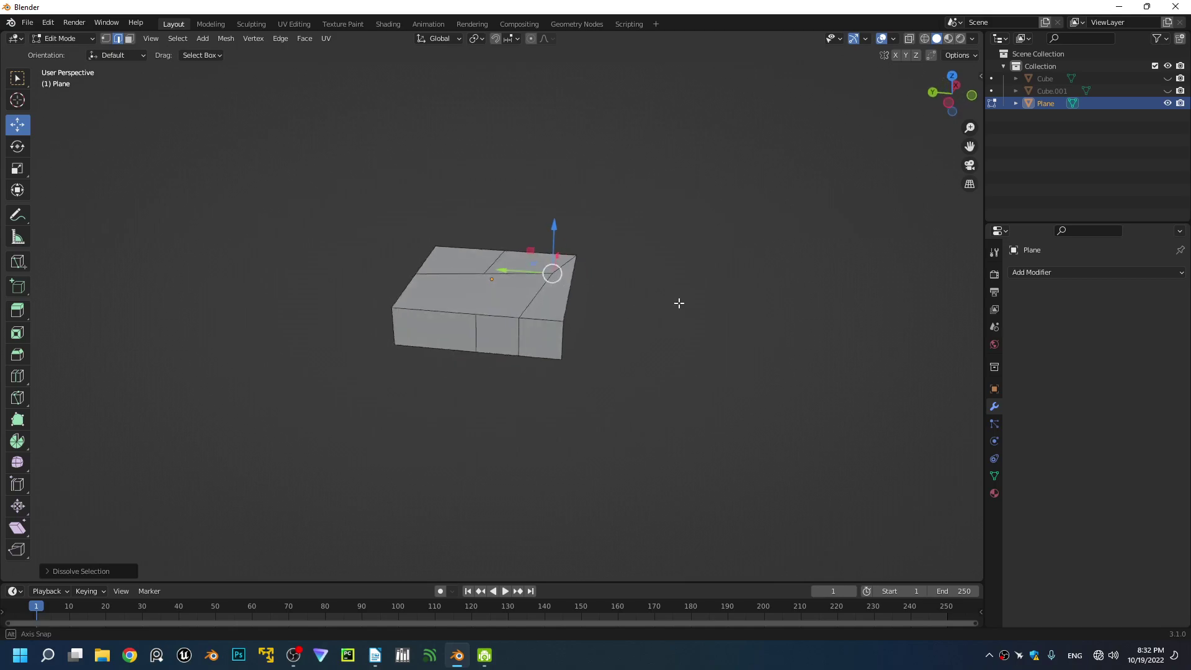
pyautogui.scroll(4, 605, 312)
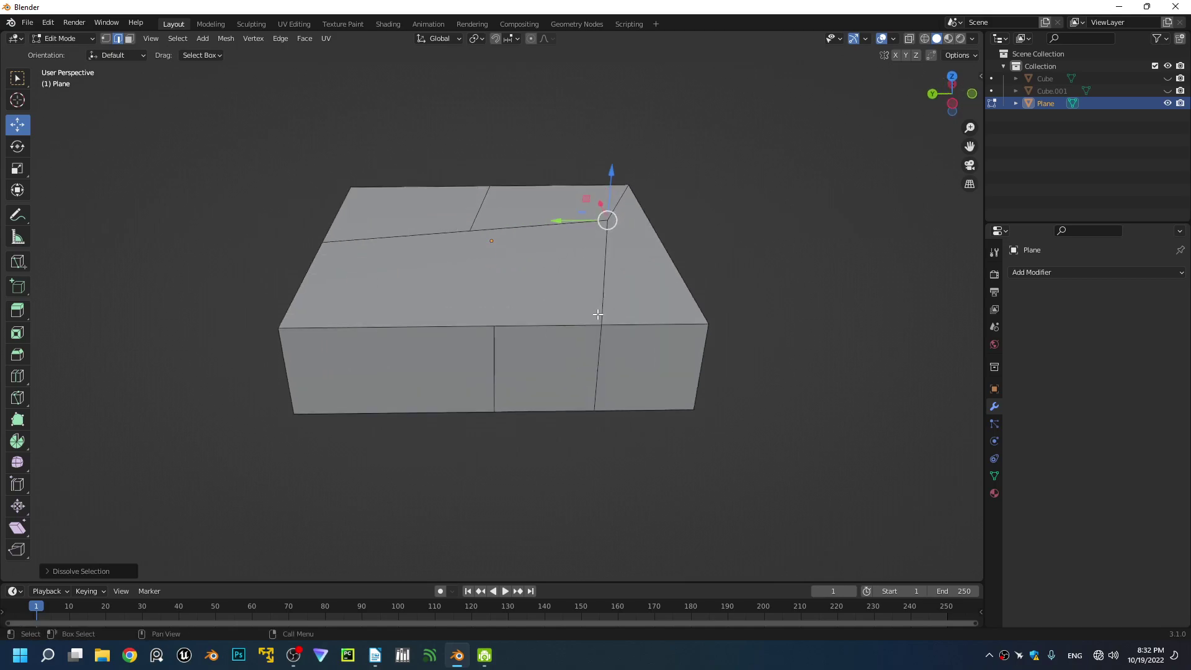
pyautogui.moveTo(598, 314); pyautogui.dragTo(552, 330, button='middle')
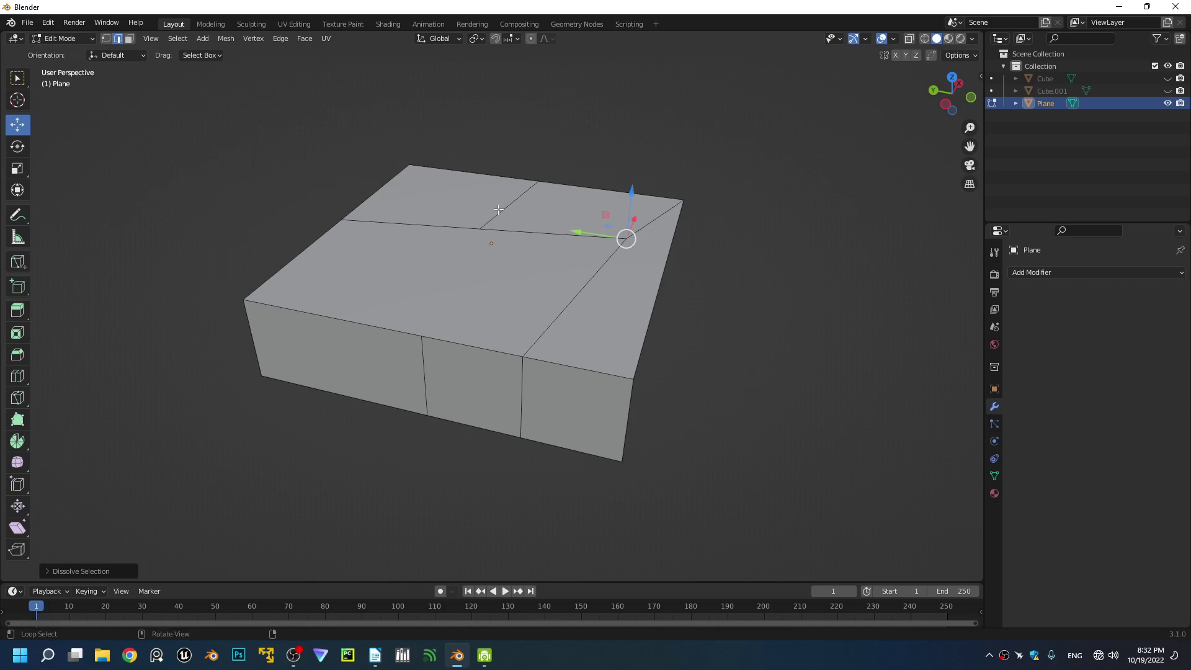
pyautogui.hotkey('ctrl', 'x')
# - Try to dissolve the top face's long cross edge together with the bent edge it meets, and undo the dissolve
pyautogui.click(569, 288)
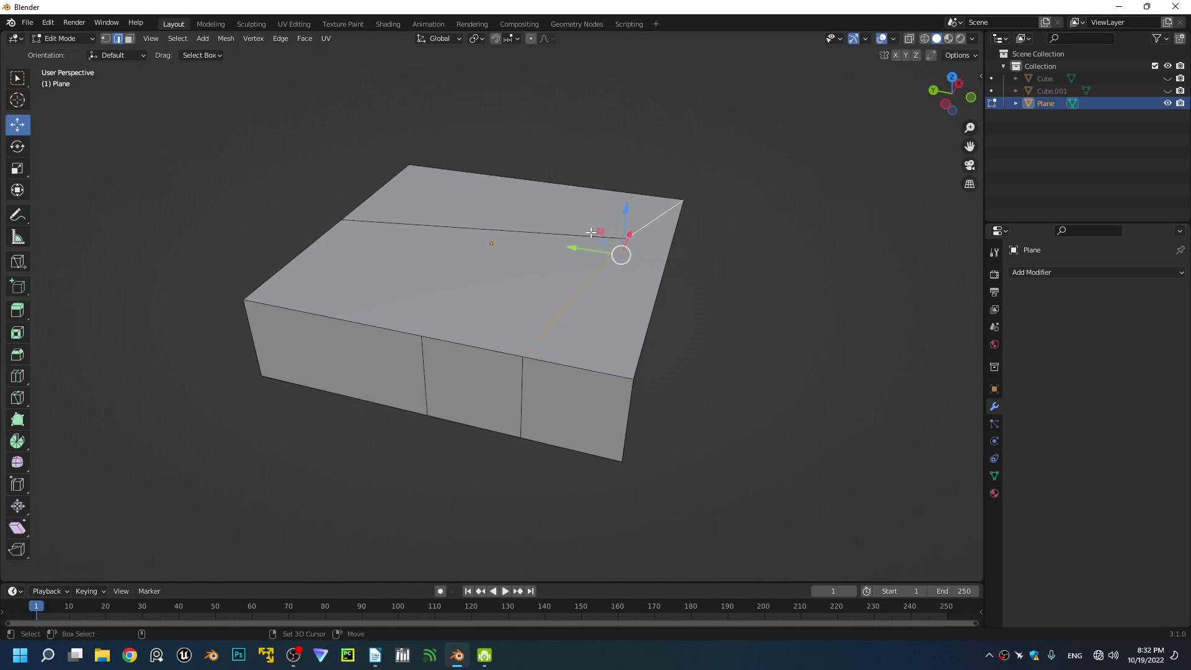
pyautogui.keyDown('shift'); pyautogui.click(591, 232); pyautogui.keyUp('shift')
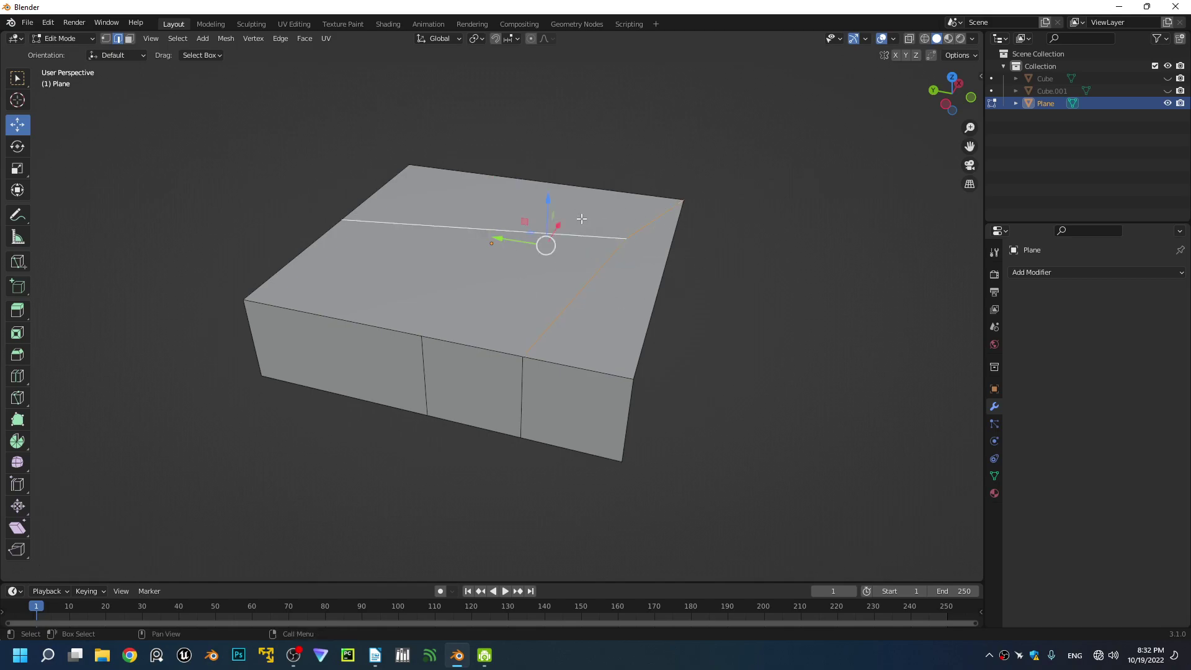
pyautogui.hotkey('ctrl', 'x')
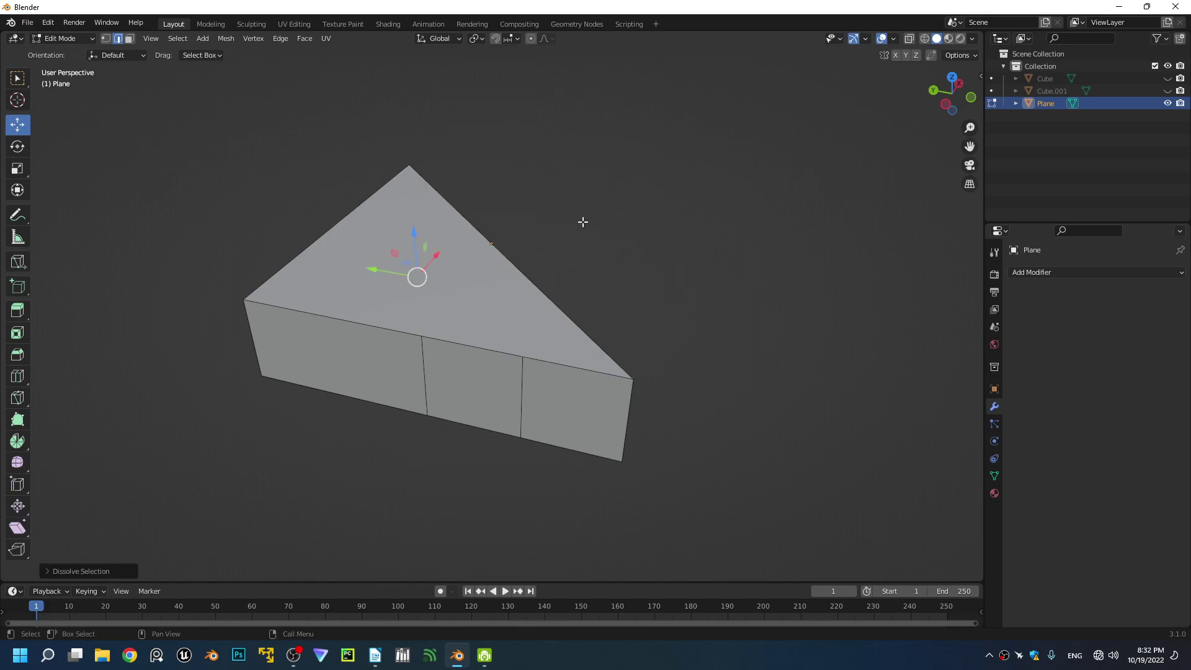
pyautogui.hotkey('ctrl', 'z')
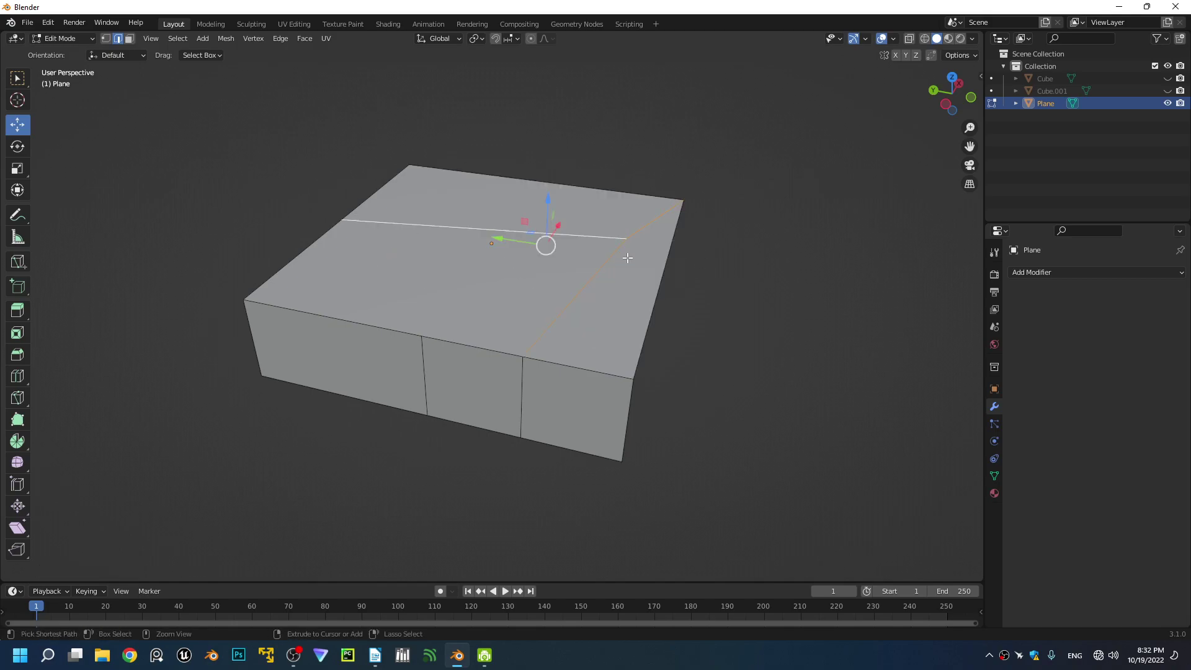
# - Dissolve only the long cross edge on the top face
pyautogui.moveTo(657, 276); pyautogui.dragTo(591, 283, button='middle')
pyautogui.click(566, 258)
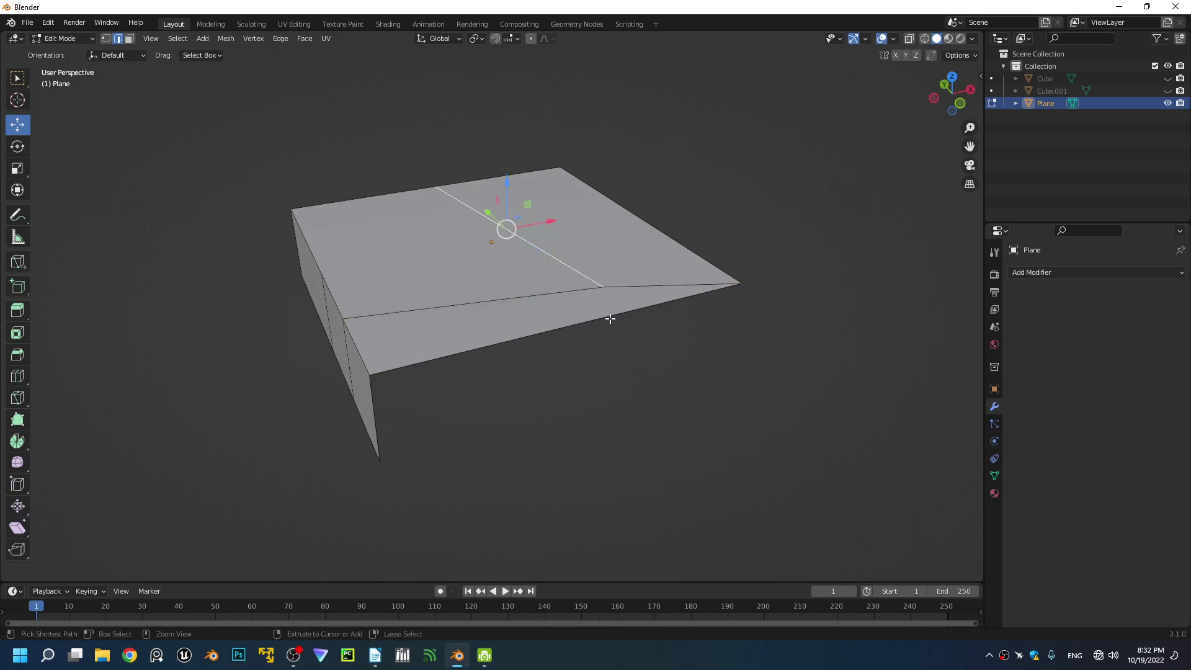
pyautogui.hotkey('ctrl', 'x')
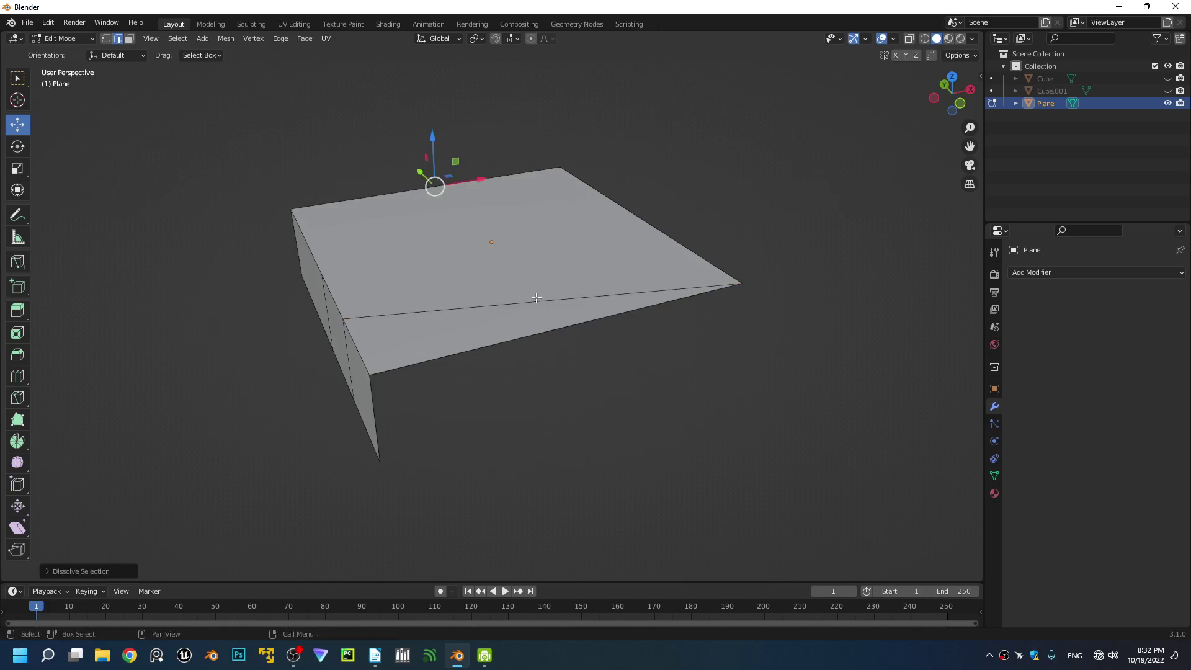
# - Try to dissolve the last remaining diagonal edge on the top face, and undo the dissolve
pyautogui.click(505, 300)
pyautogui.hotkey('ctrl', 'x')
pyautogui.hotkey('ctrl', 'z')
pyautogui.hotkey('ctrl', 'z')
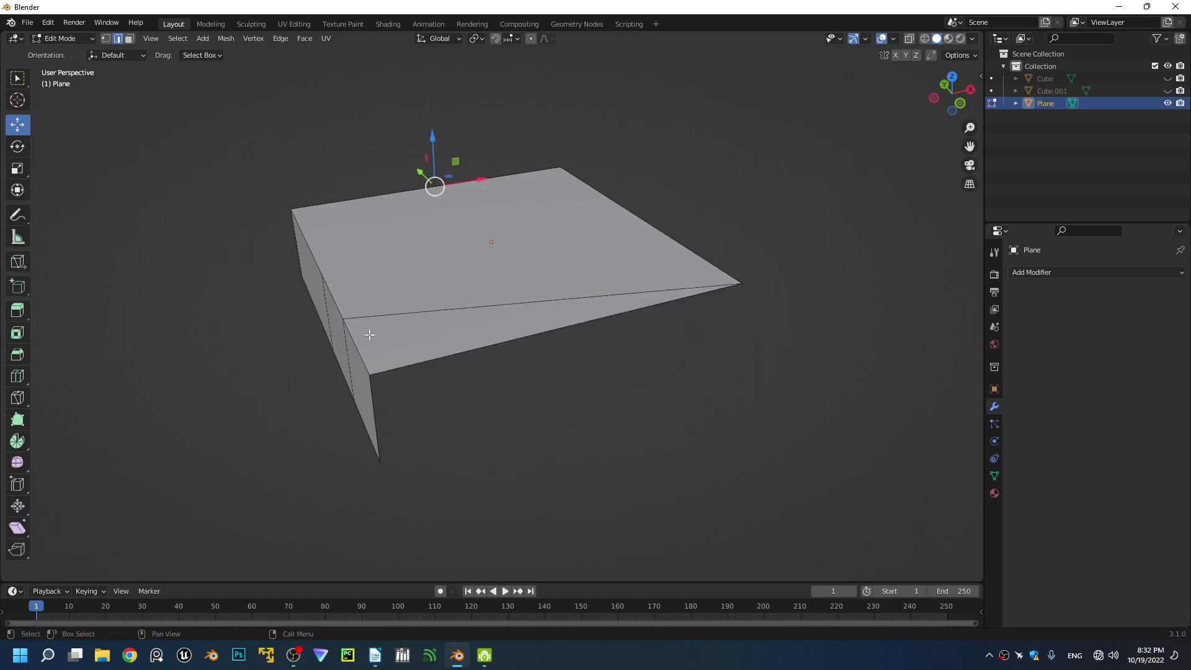
# - Switch the plane's mesh to vertex selection mode
pyautogui.scroll(-2, 392, 343)
pyautogui.moveTo(392, 342); pyautogui.dragTo(518, 361, button='middle')
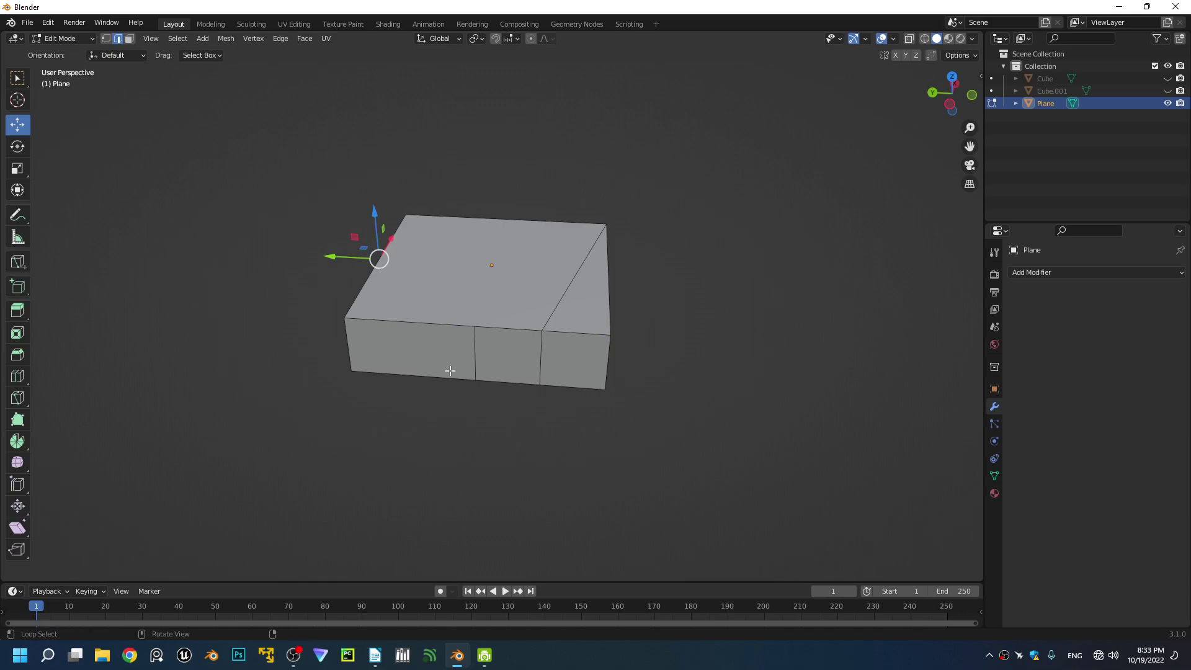
pyautogui.moveTo(449, 370); pyautogui.dragTo(540, 367, button='middle')
pyautogui.press('1')
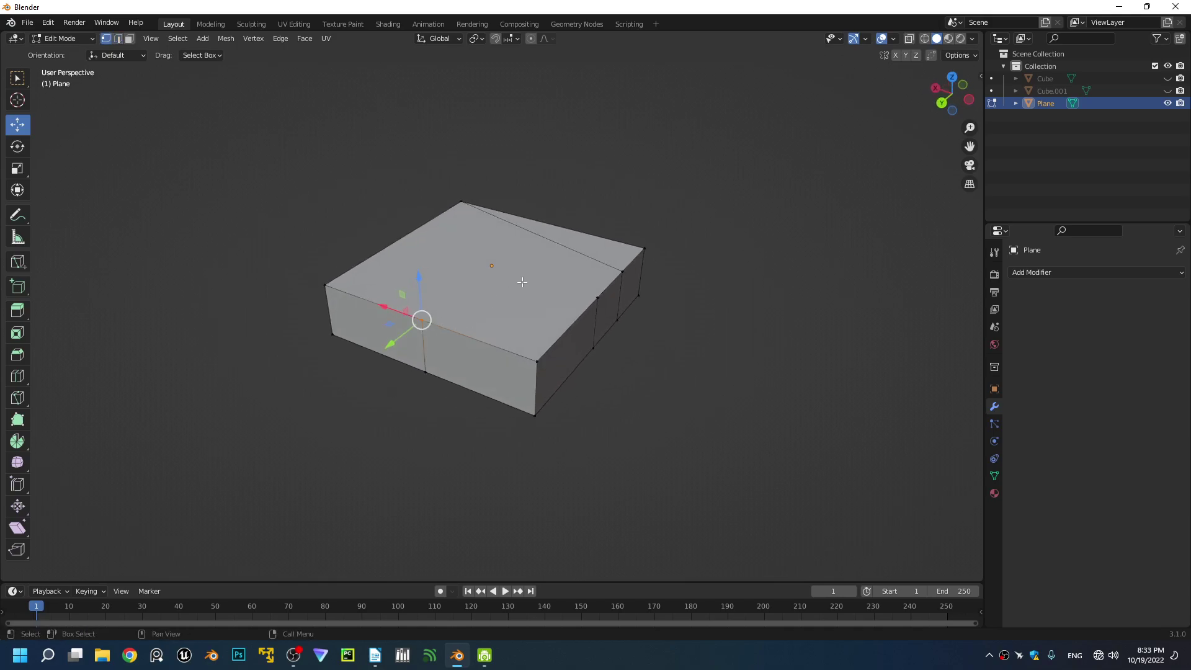